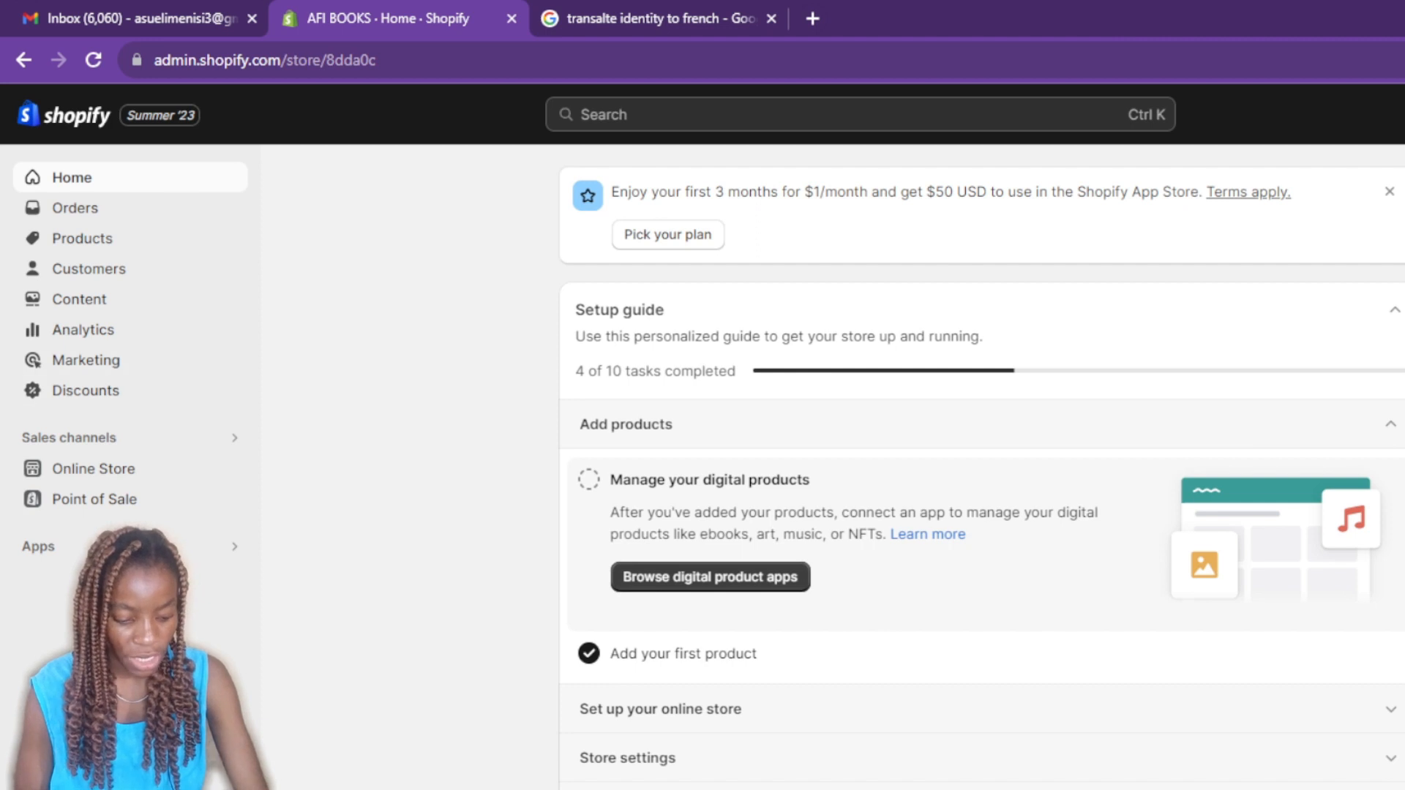
Open the store's language settings and add French as a new language
left_click(65, 777)
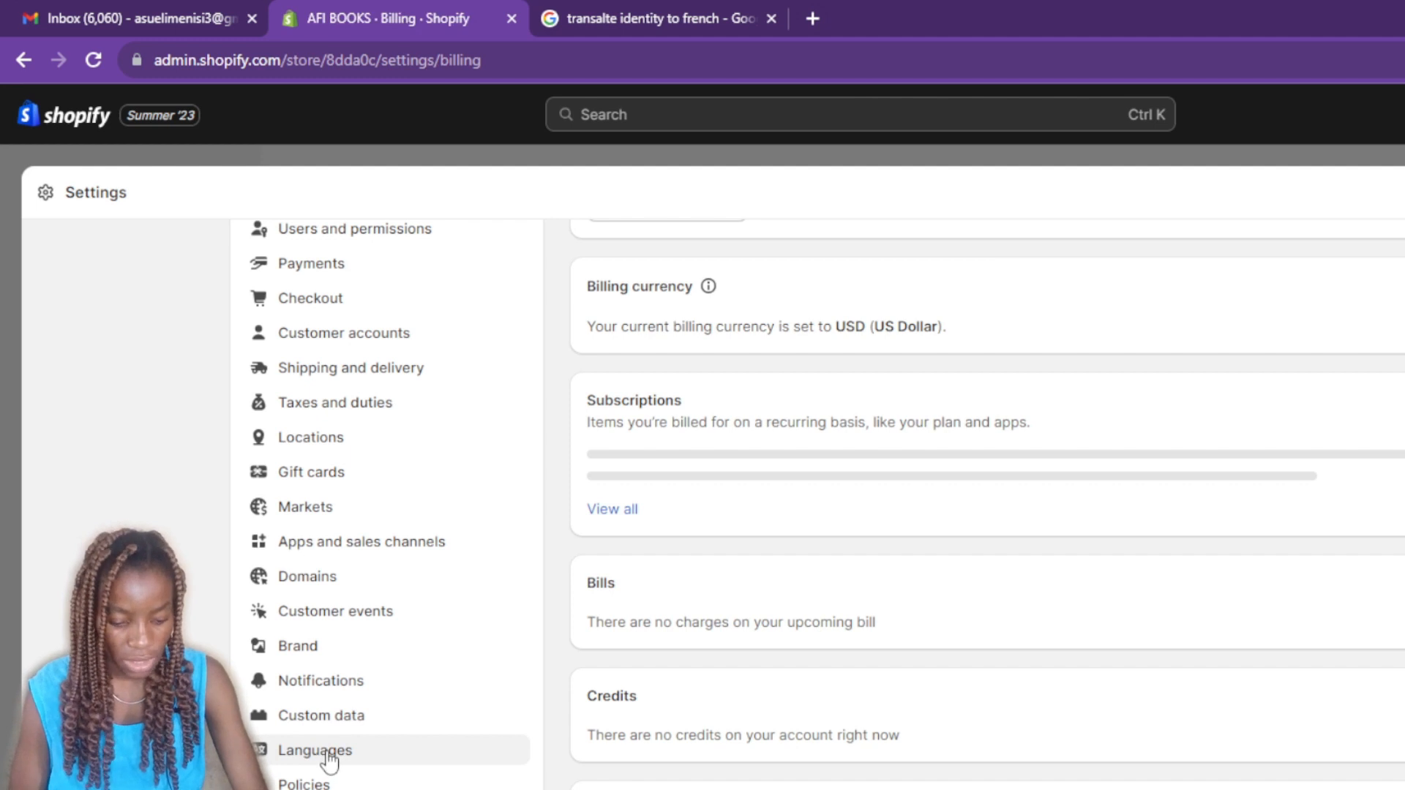
left_click(328, 755)
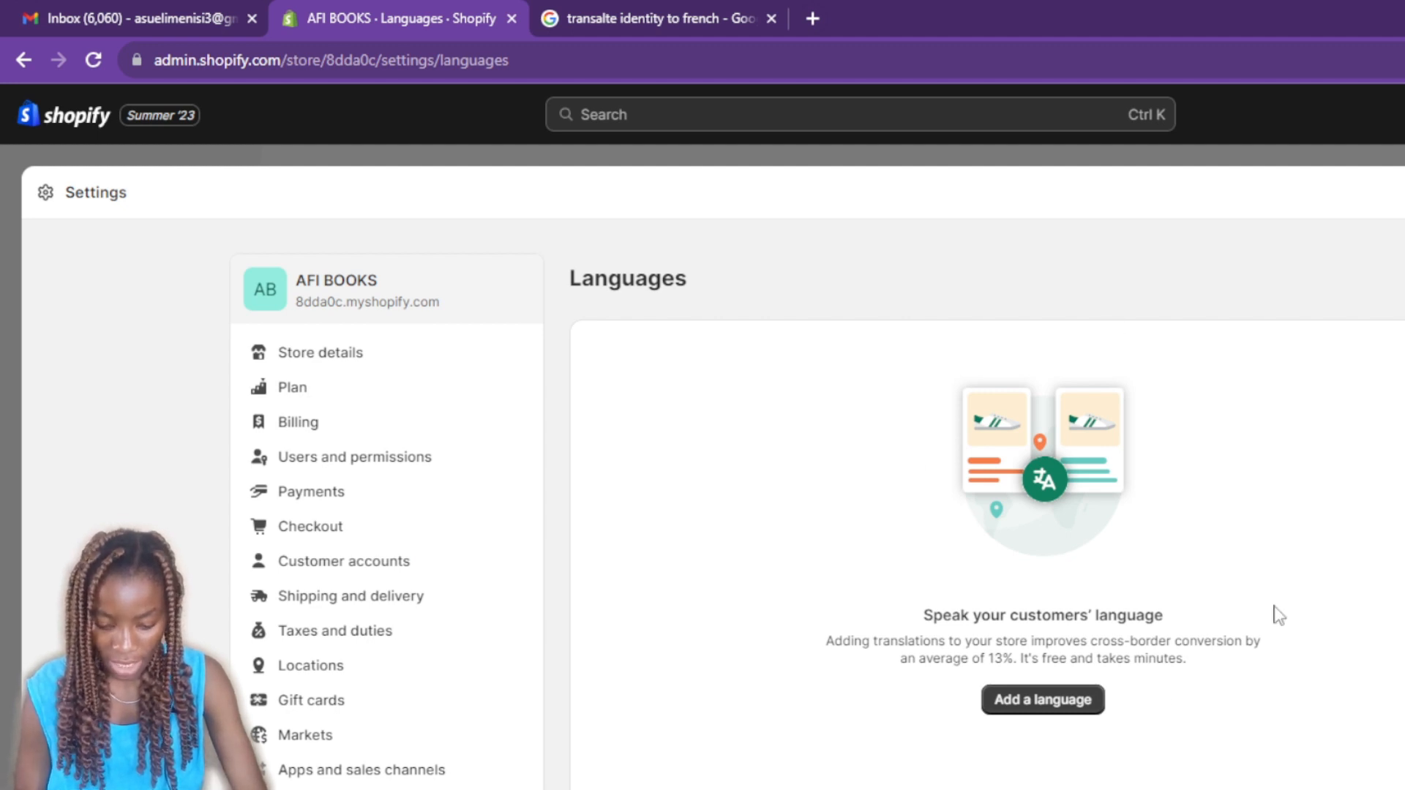
scroll(1034, 476, "down", 3)
left_click(1034, 429)
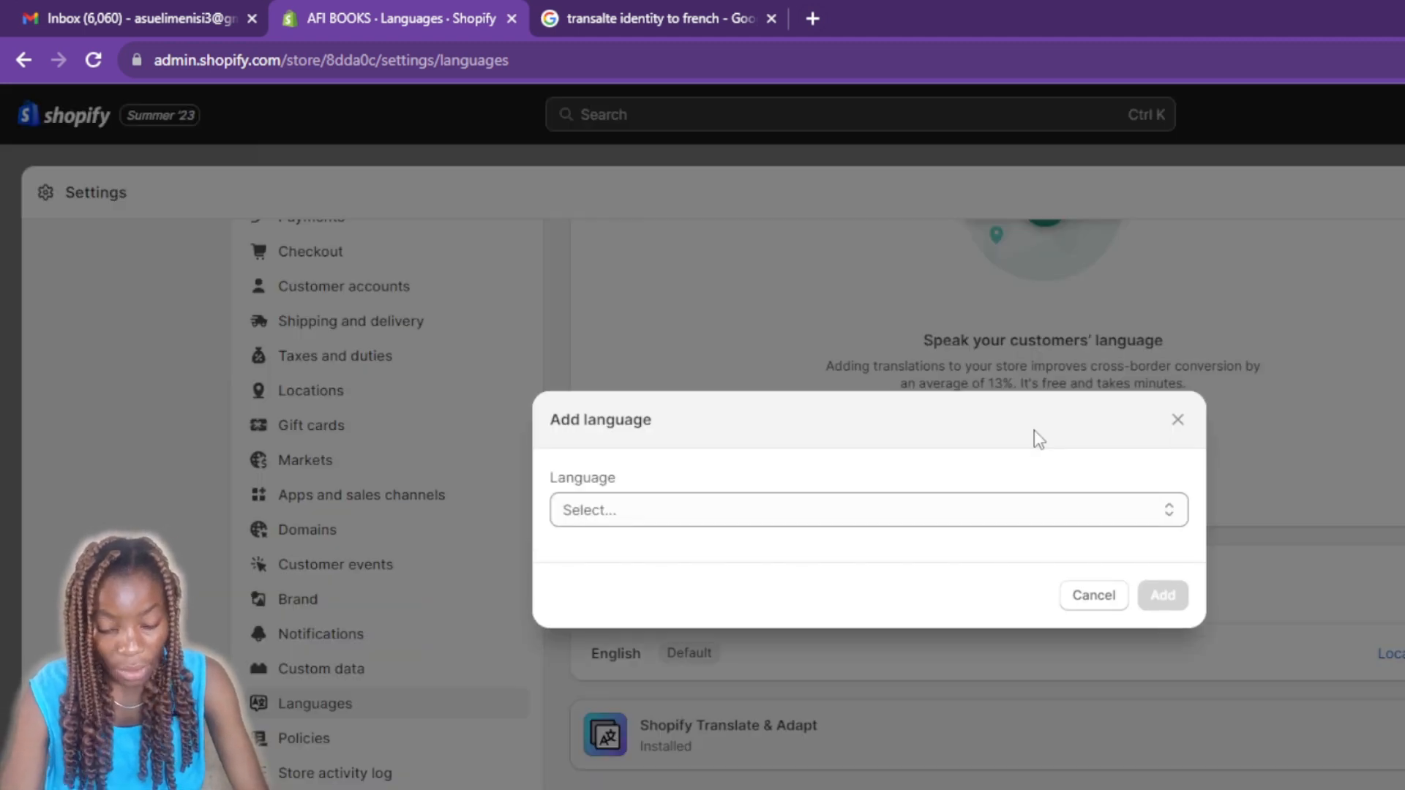
left_click(992, 508)
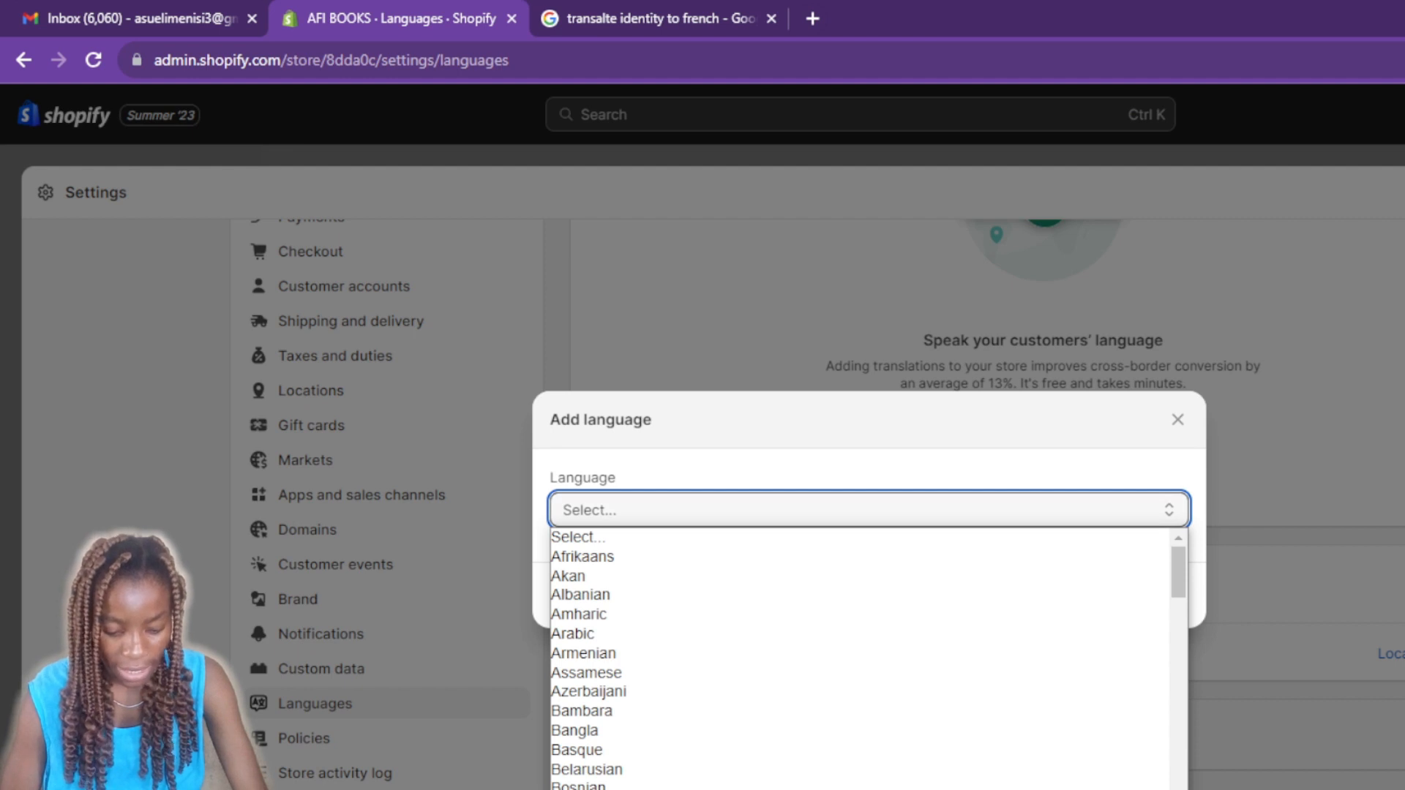
scroll(860, 659, "down", 8)
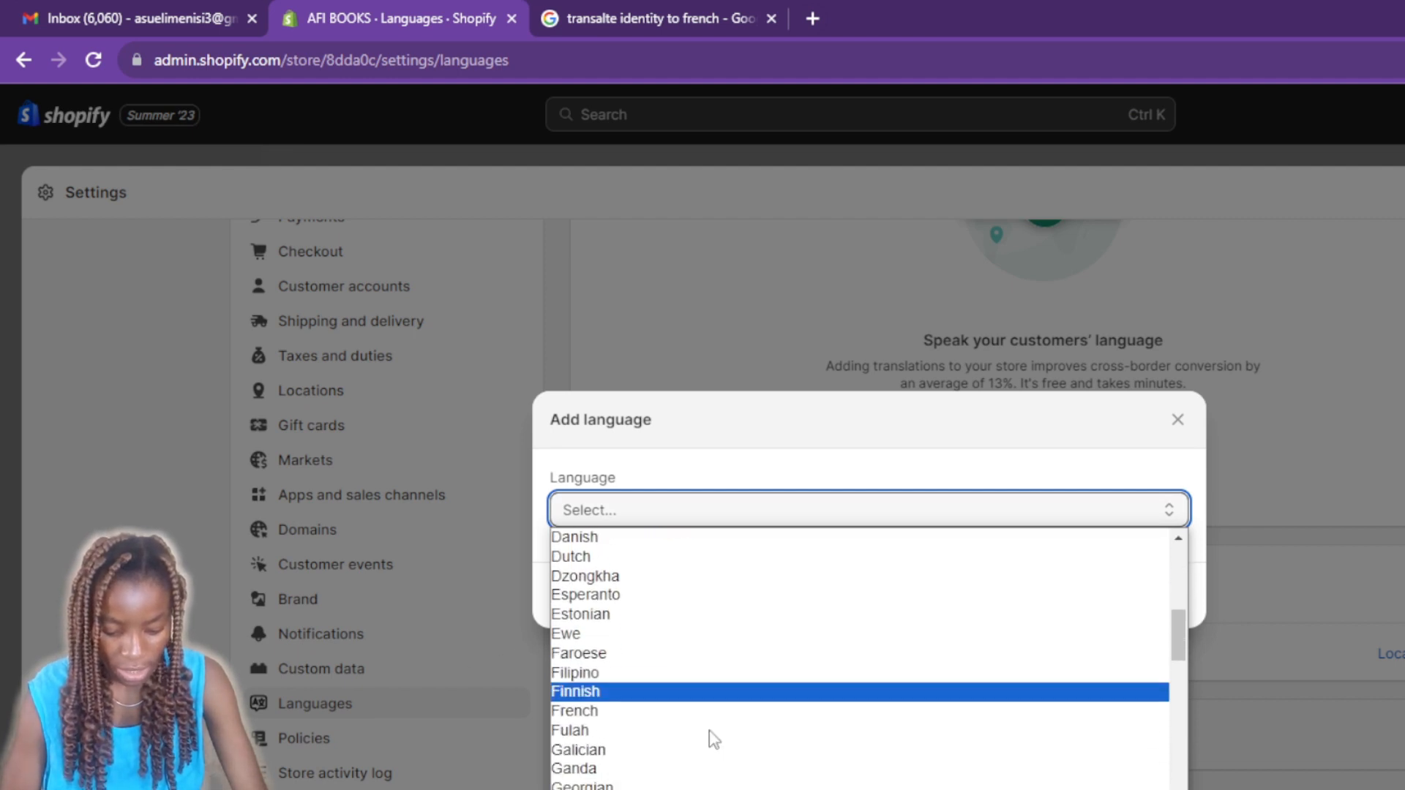
left_click(687, 710)
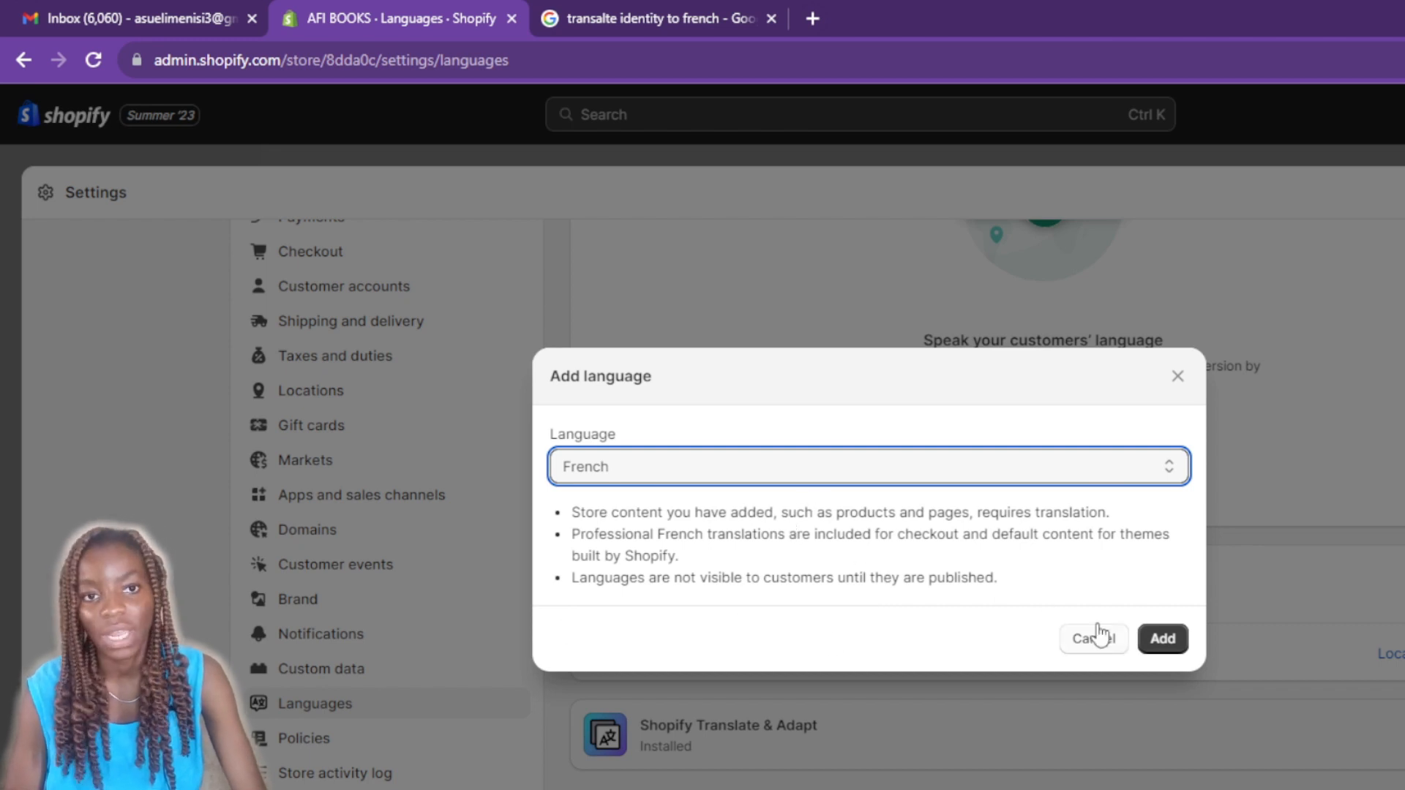
left_click(1158, 642)
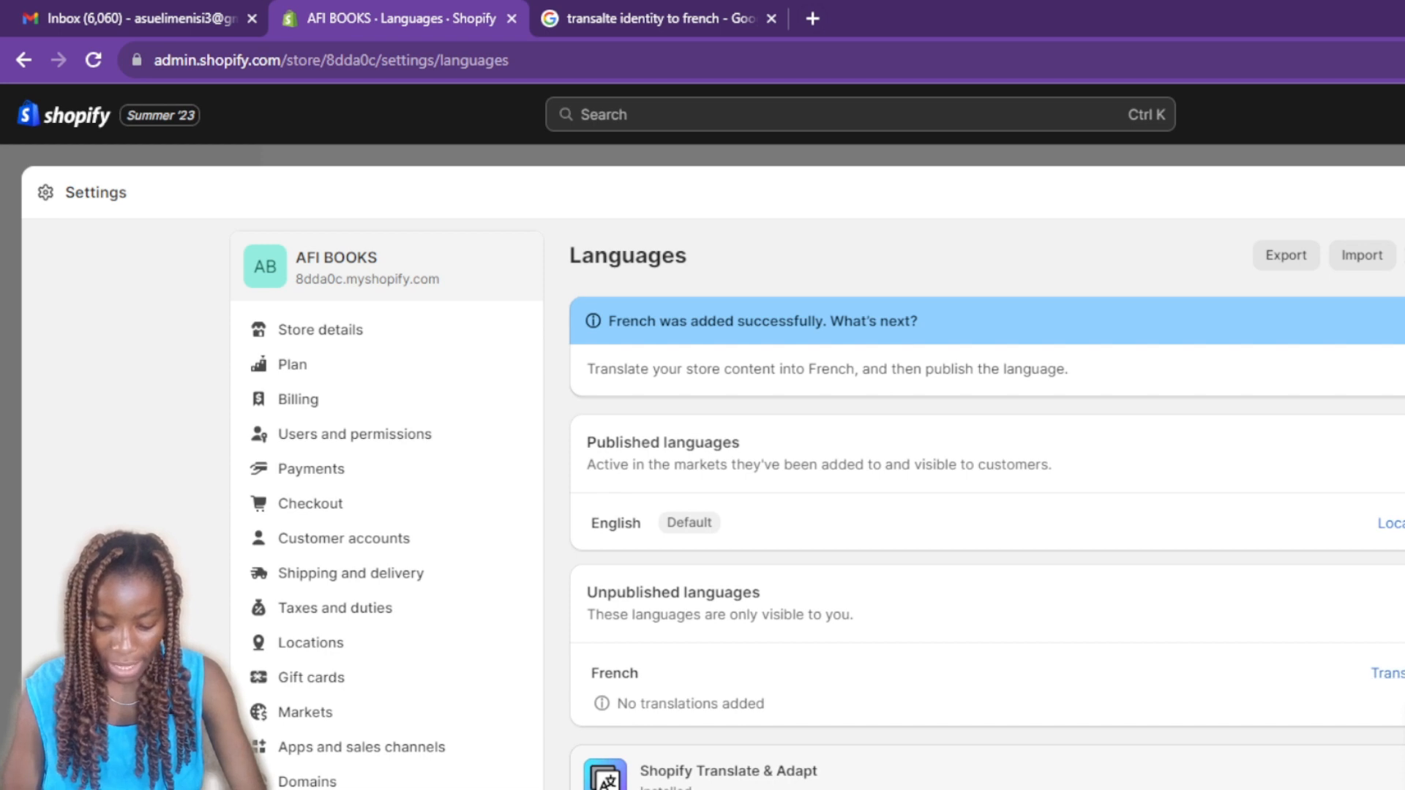
Open the French localization in Translate & Adapt and go to the product translations
left_click(1394, 673)
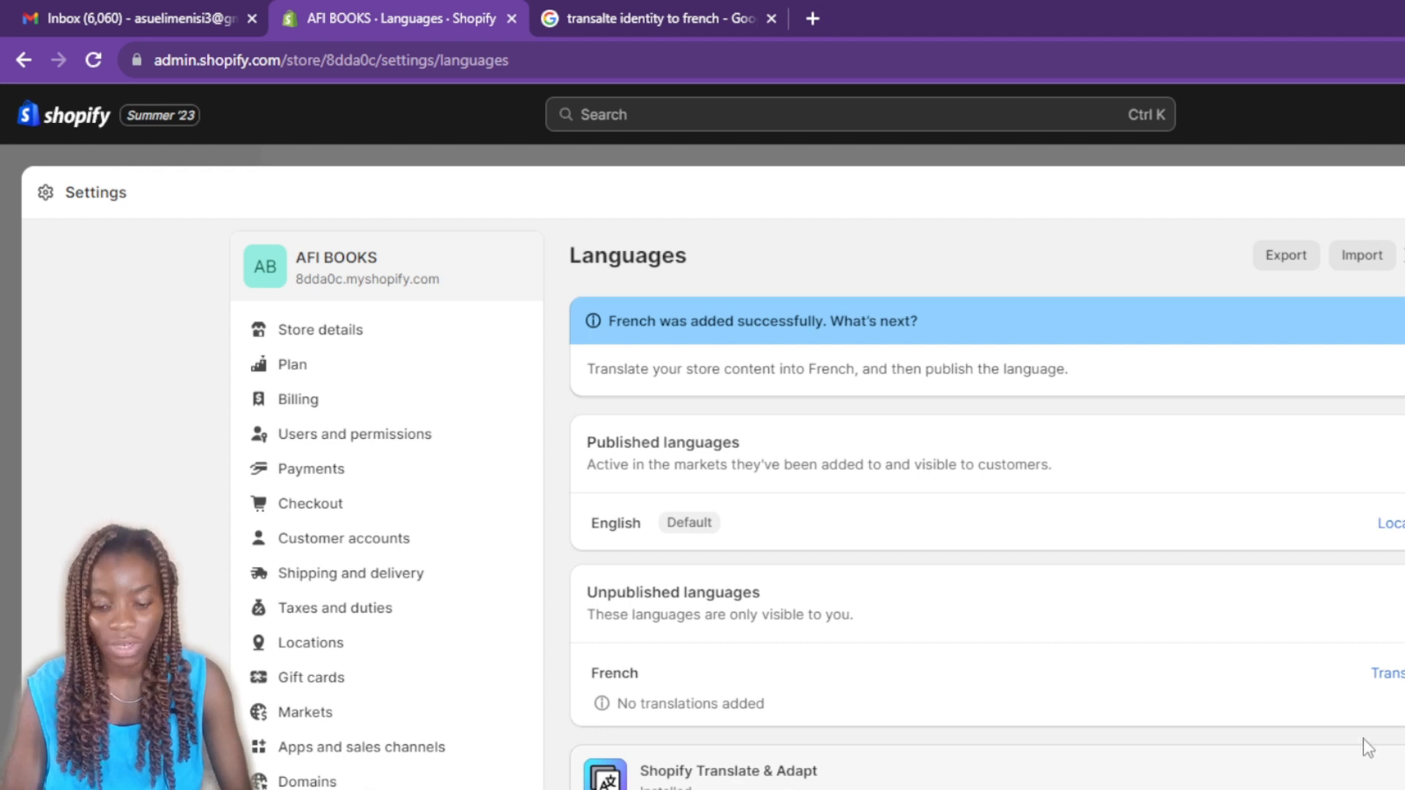
left_click(1391, 677)
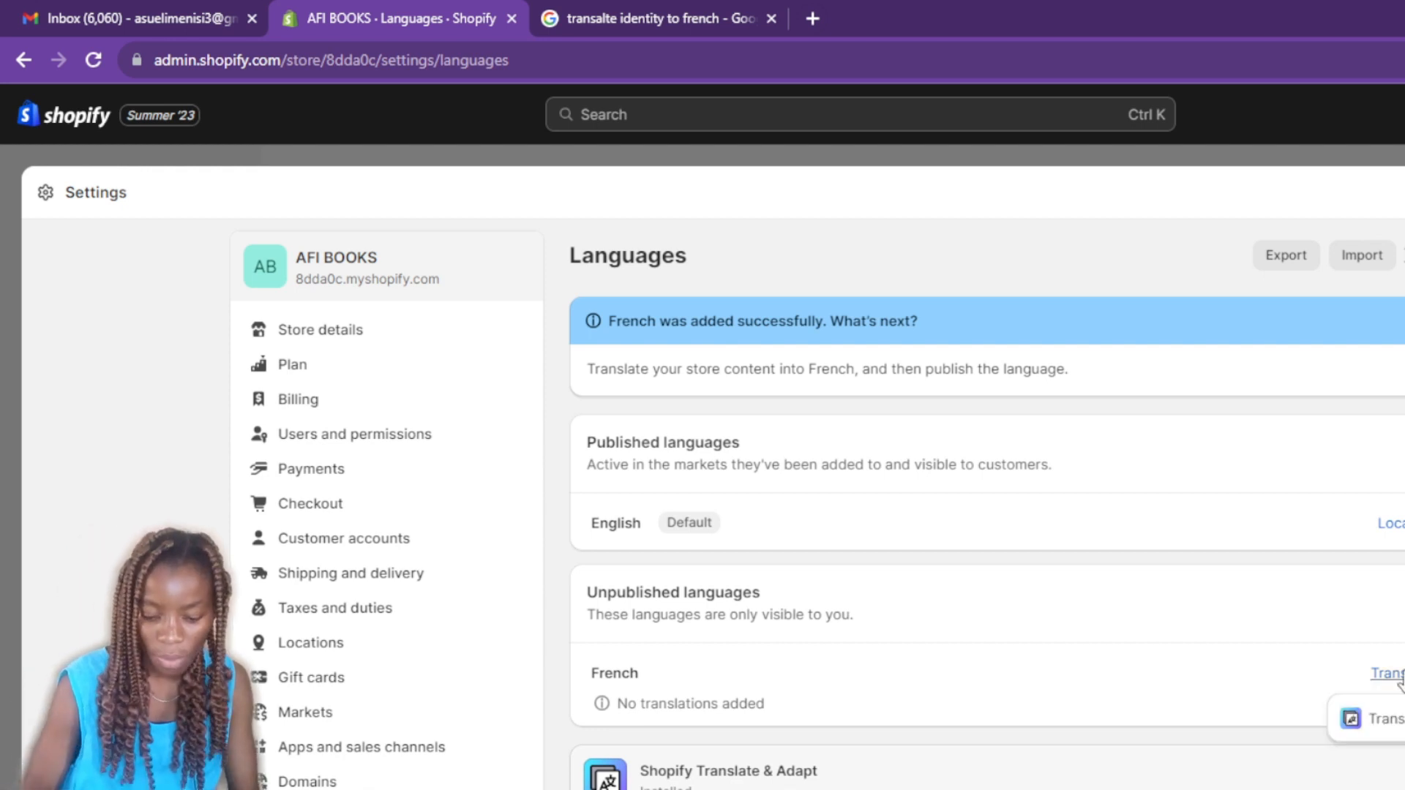
left_click(1397, 721)
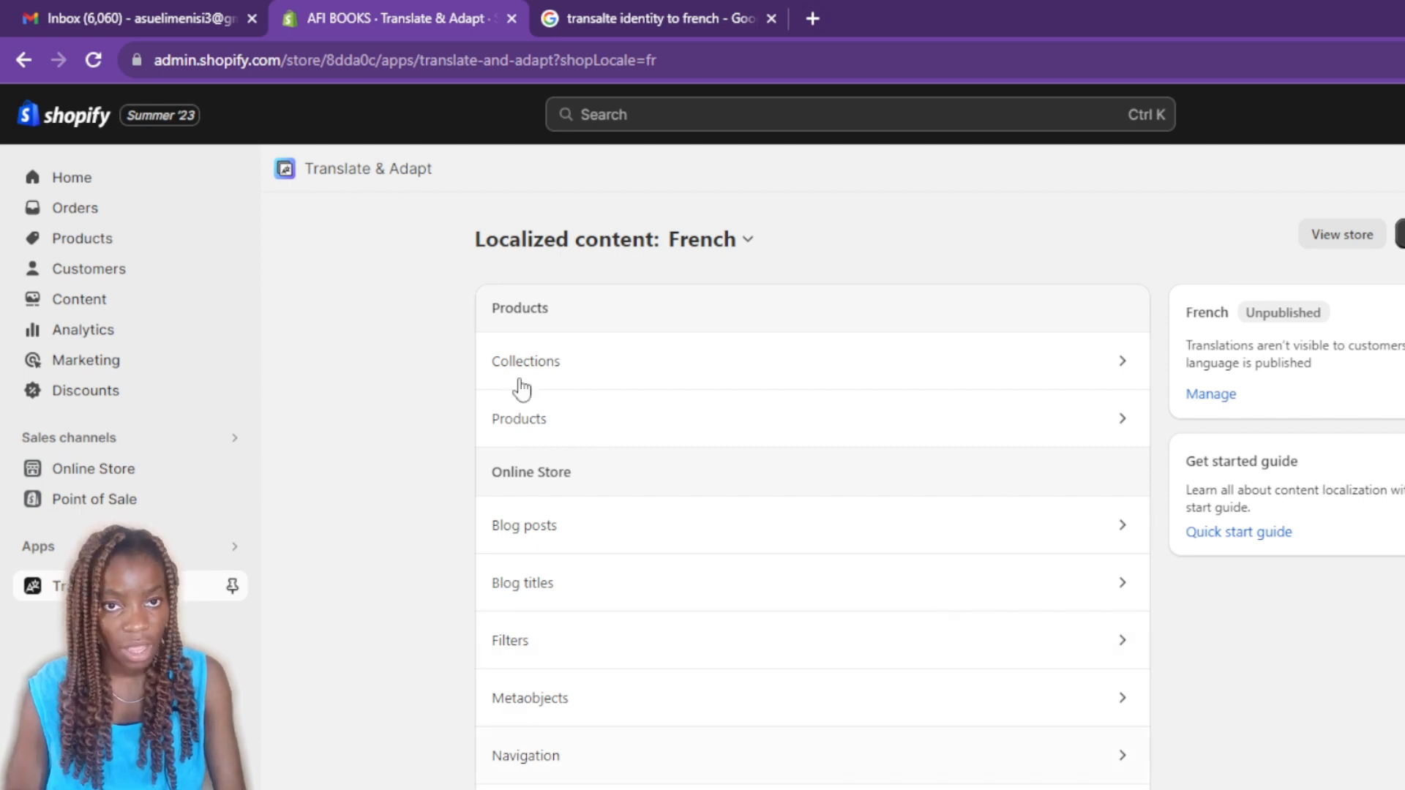
left_click(556, 420)
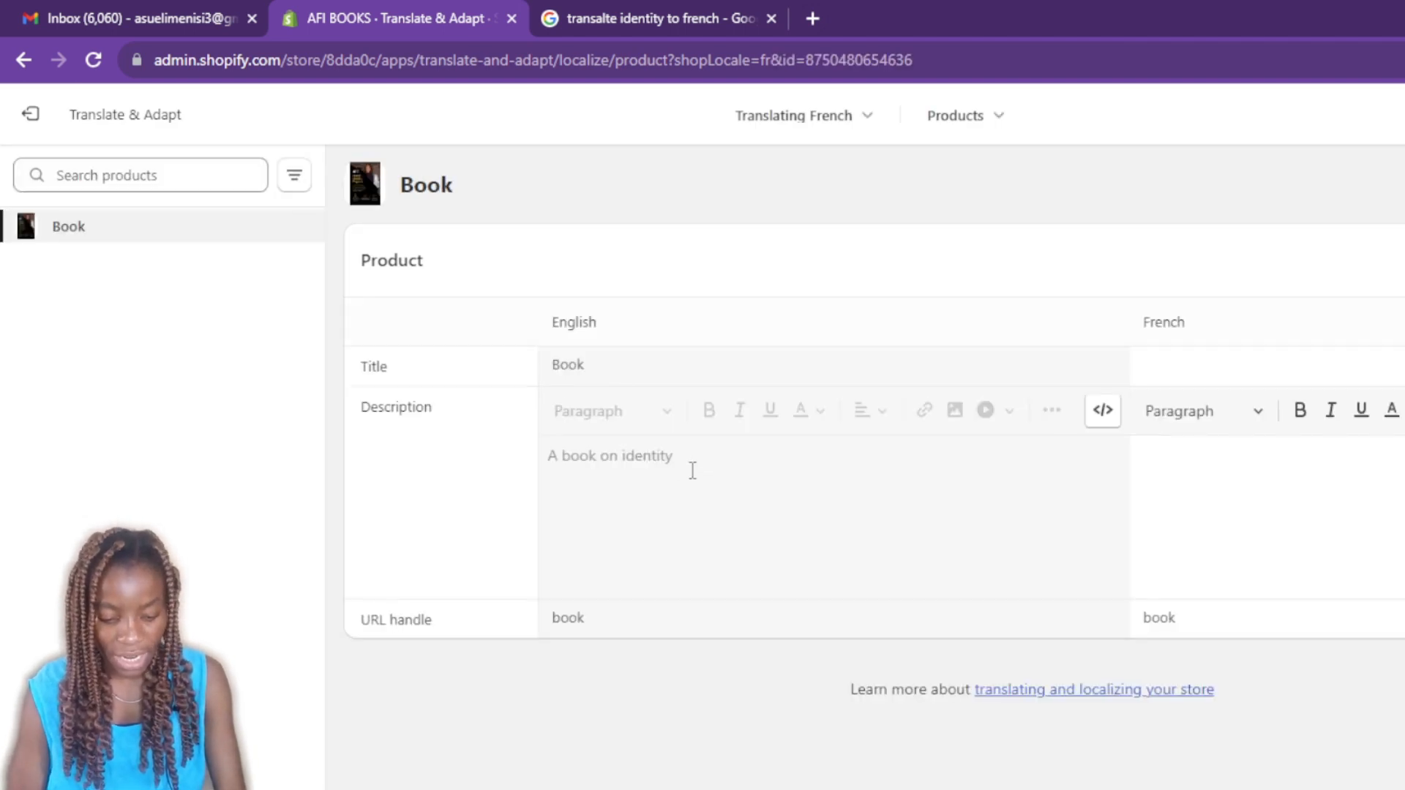
Discard the unsaved edits on the Book product and auto-translate its empty fields into French
left_click(1180, 470)
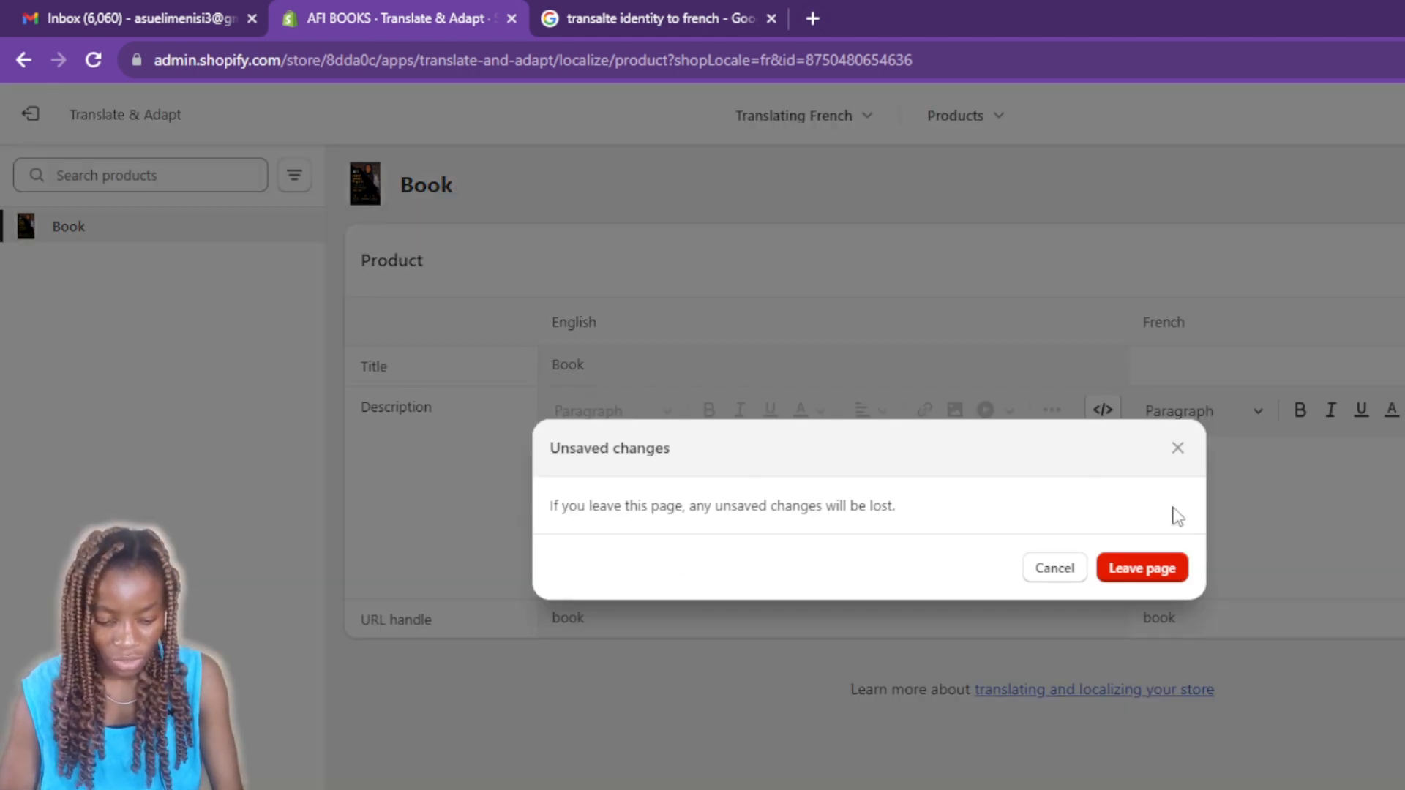
left_click(1155, 574)
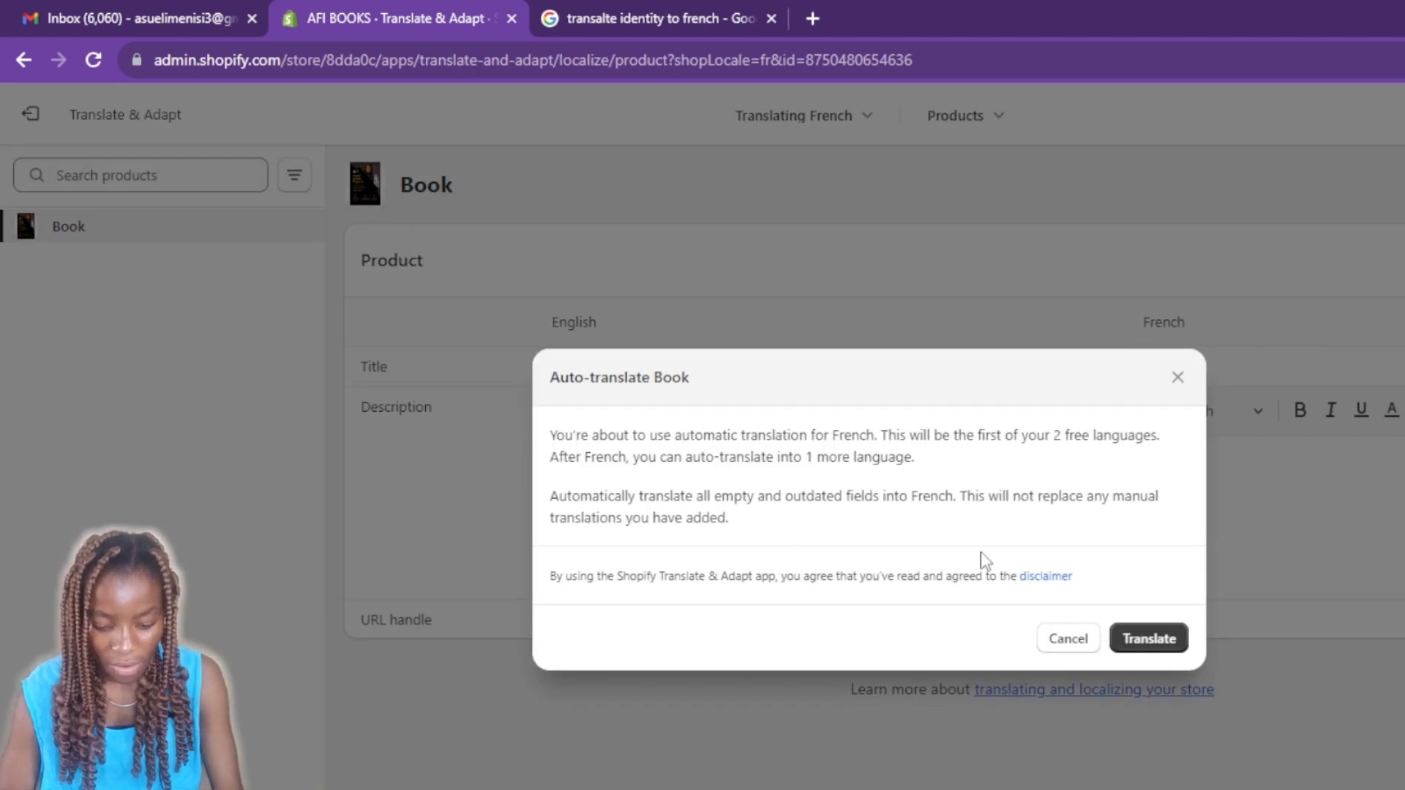
left_click(1171, 647)
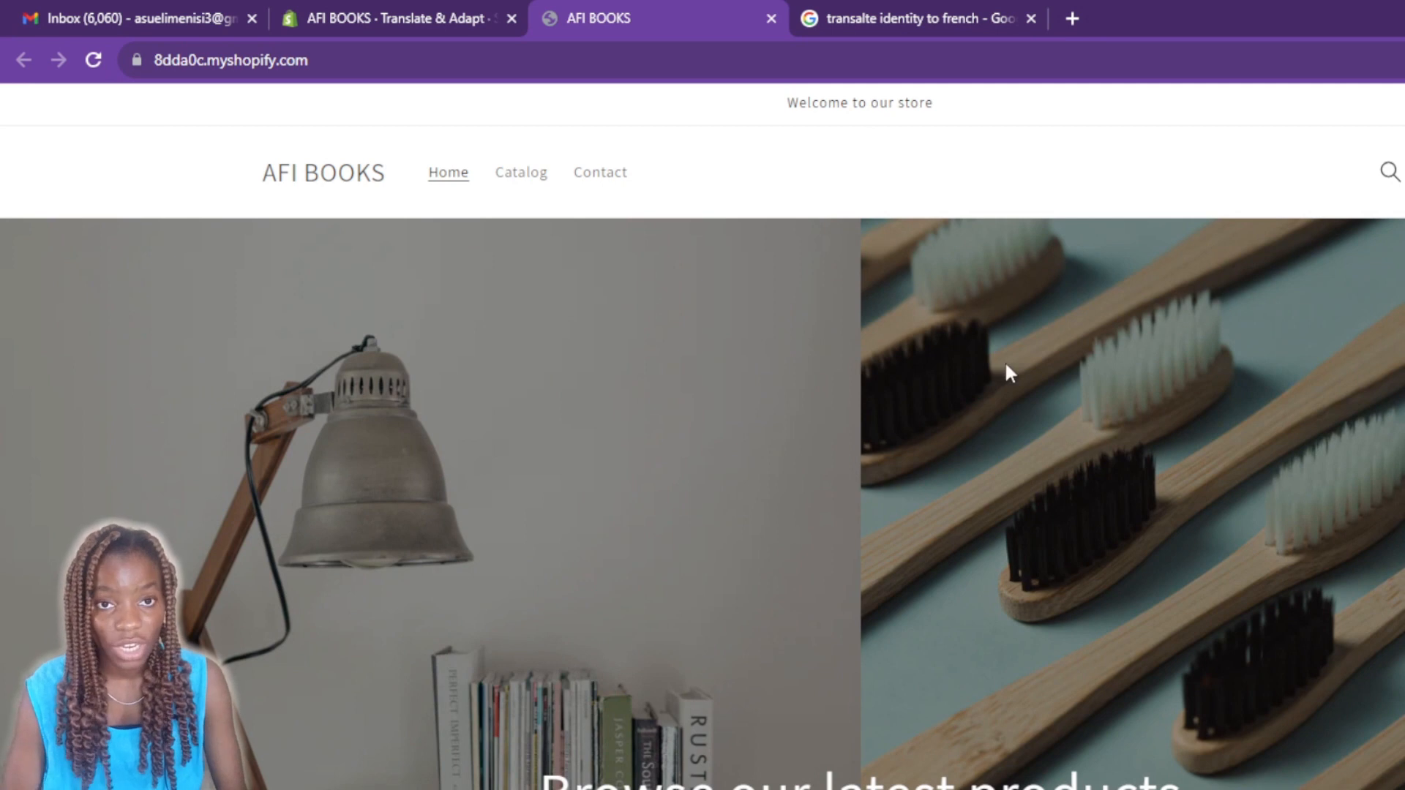
Look through the storefront home page and the Book product page to check their display language
scroll(1118, 432, "down", 7)
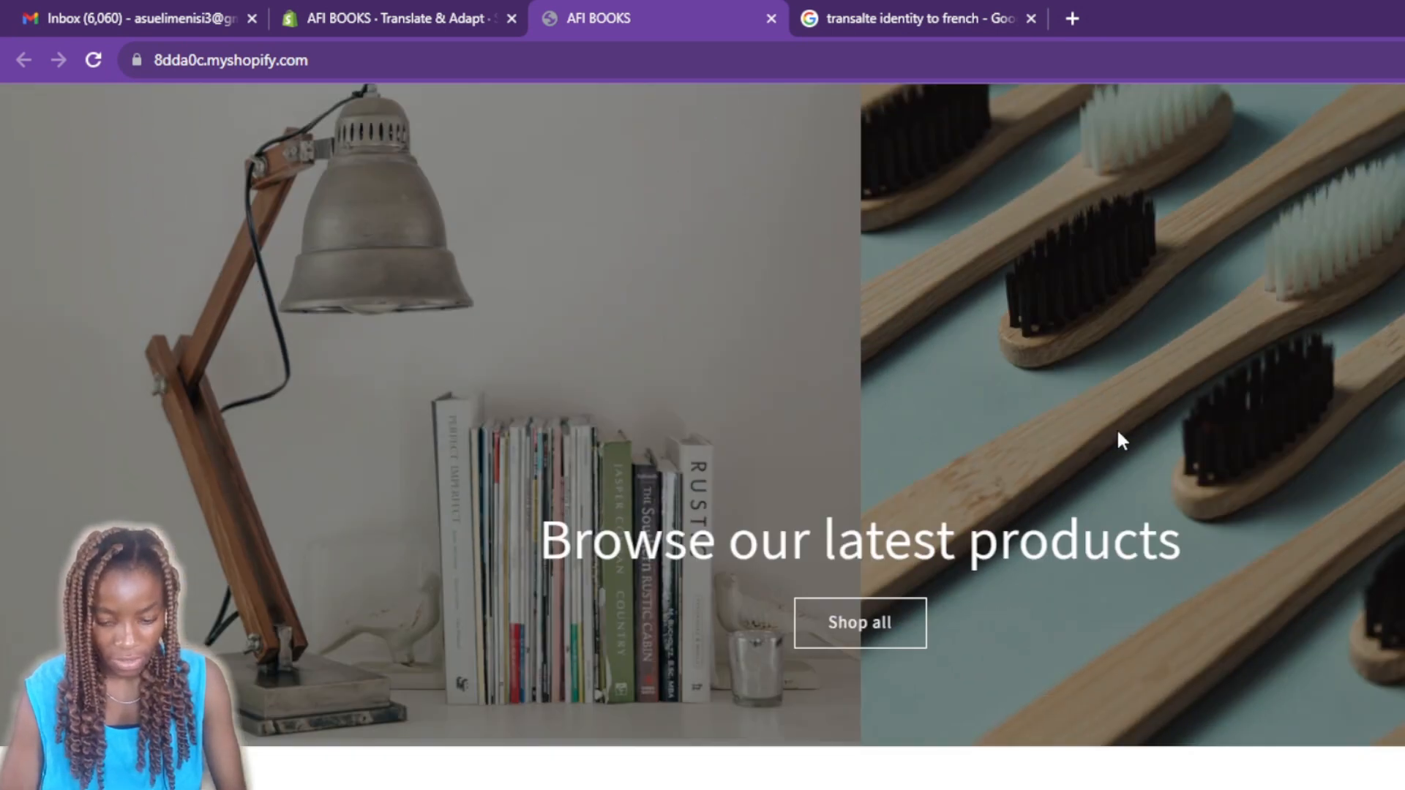
scroll(1117, 439, "down", 5)
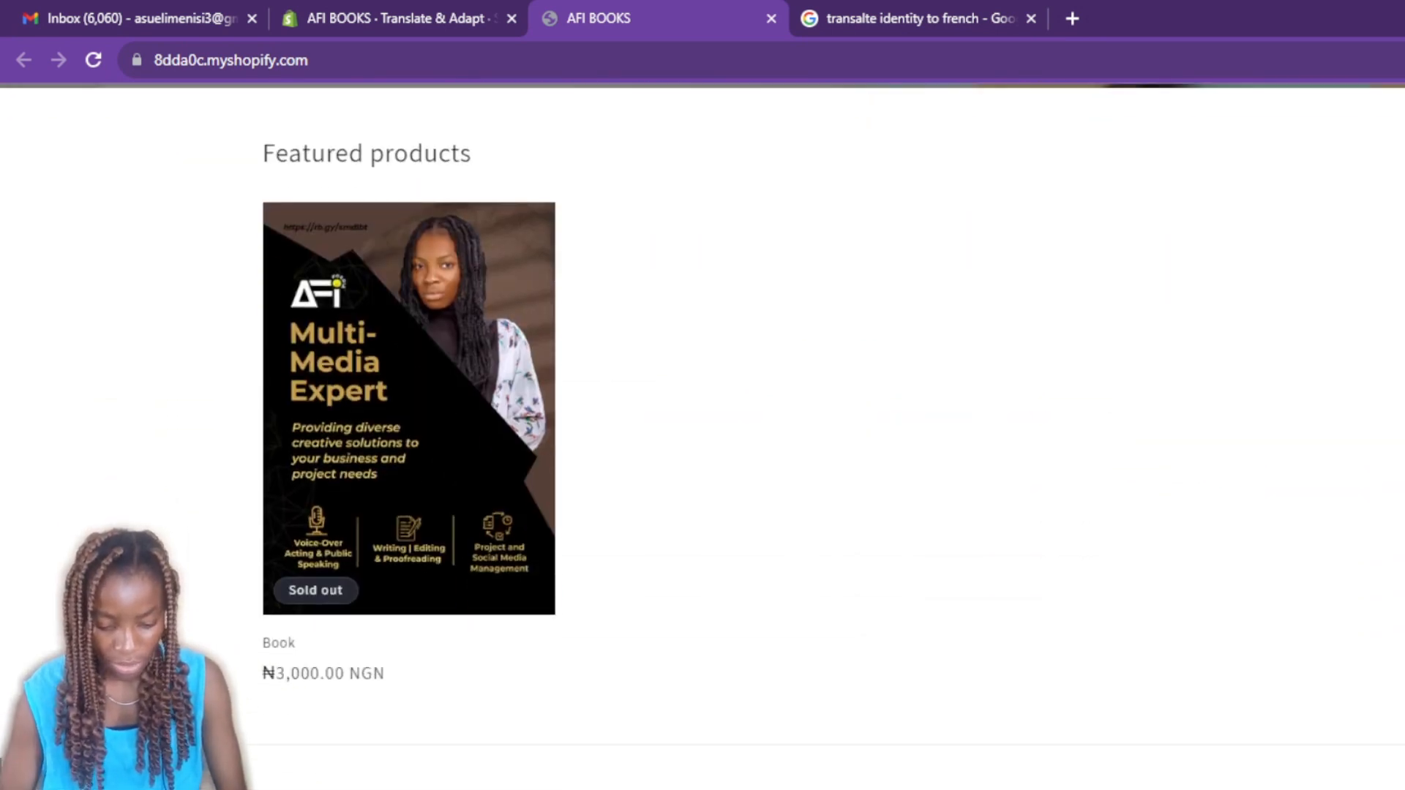
left_click(392, 439)
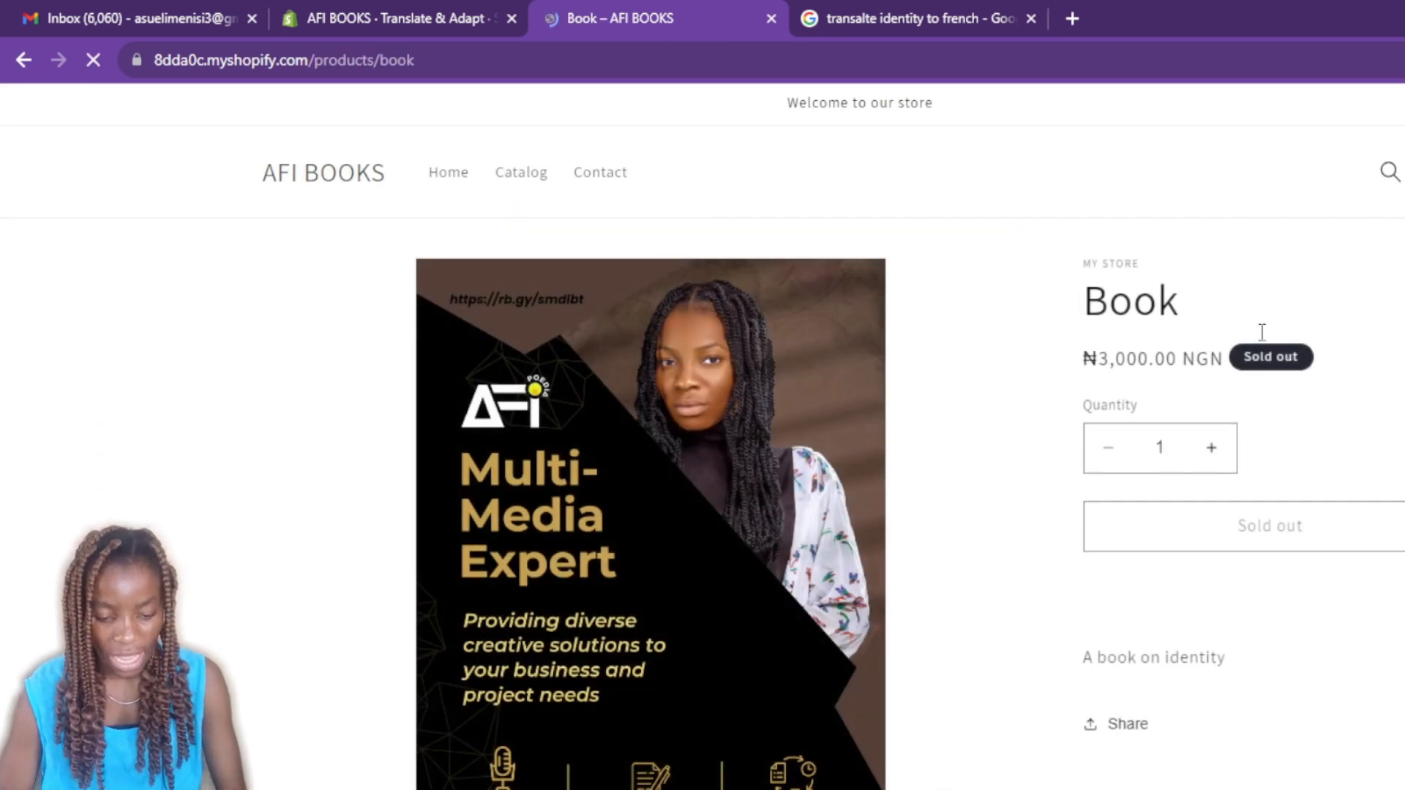
scroll(703, 439, "down", 3)
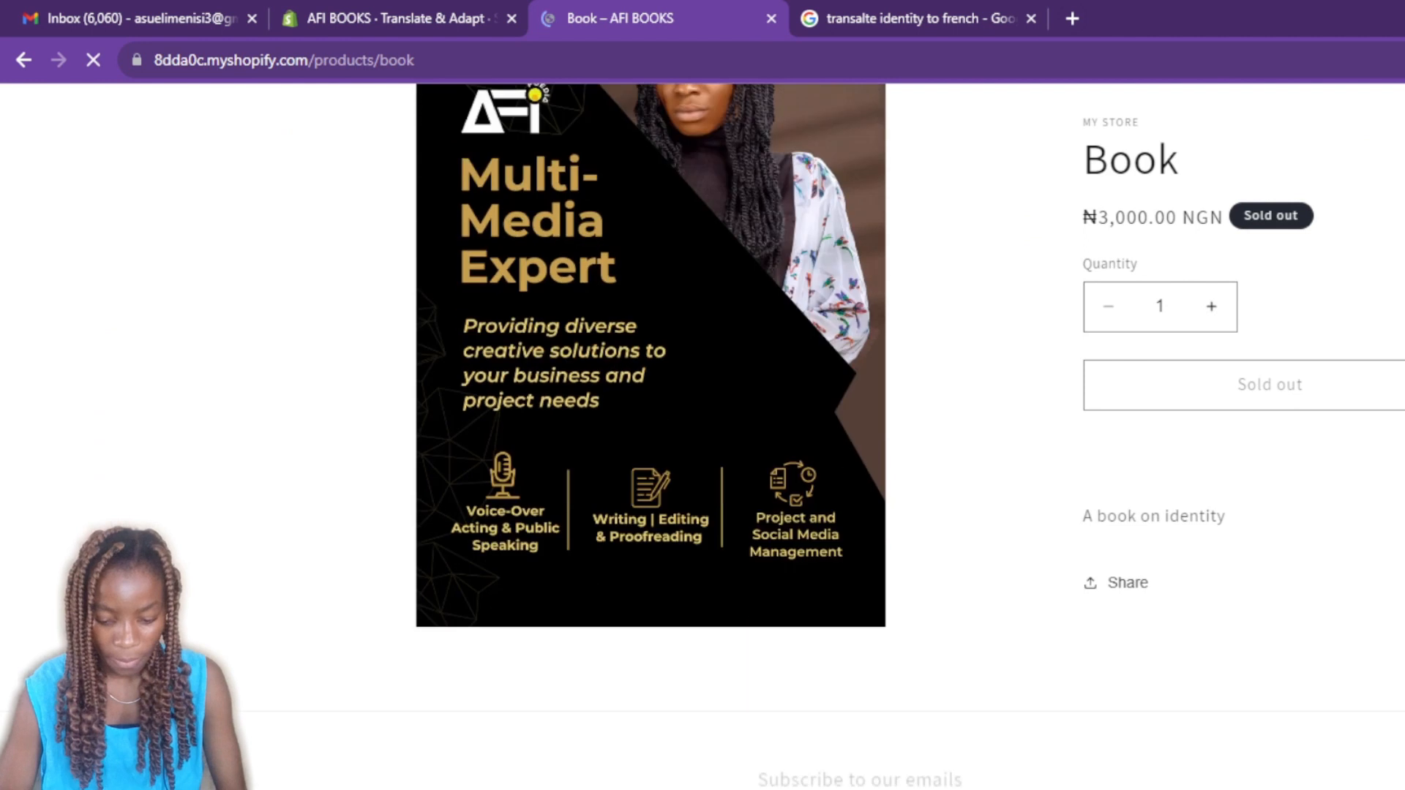
scroll(703, 439, "up", 3)
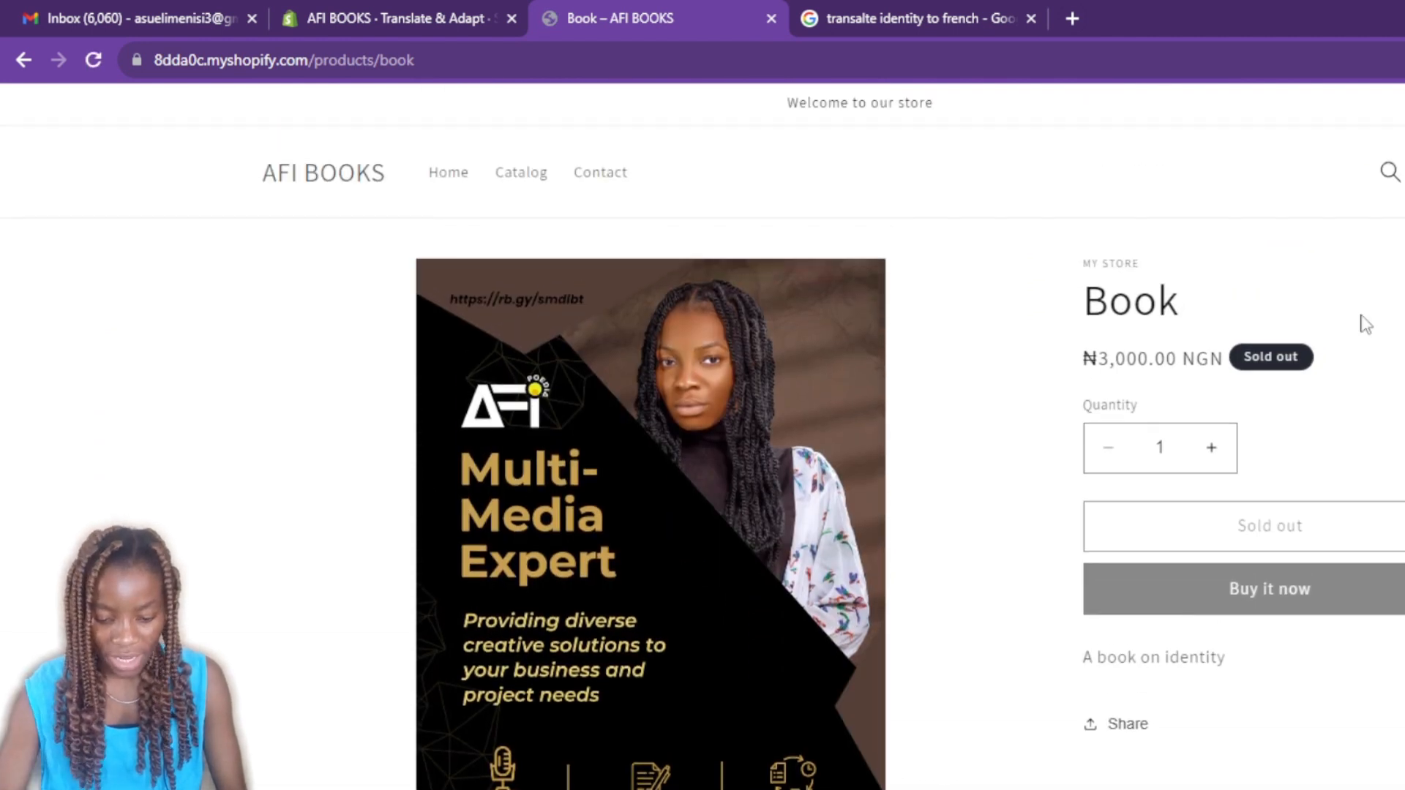
Return to the store's language settings from the Book translation and publish French
left_click(380, 19)
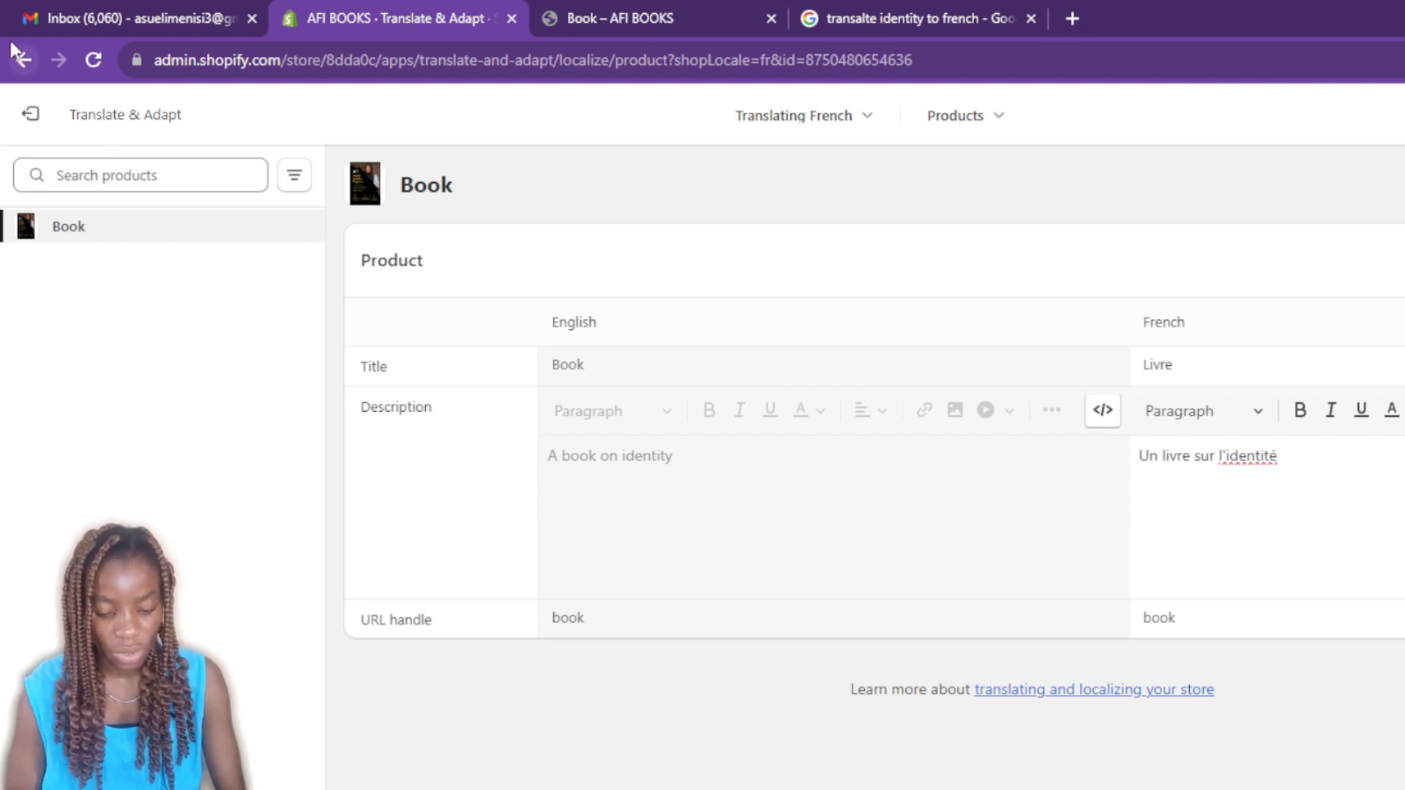
left_click(23, 63)
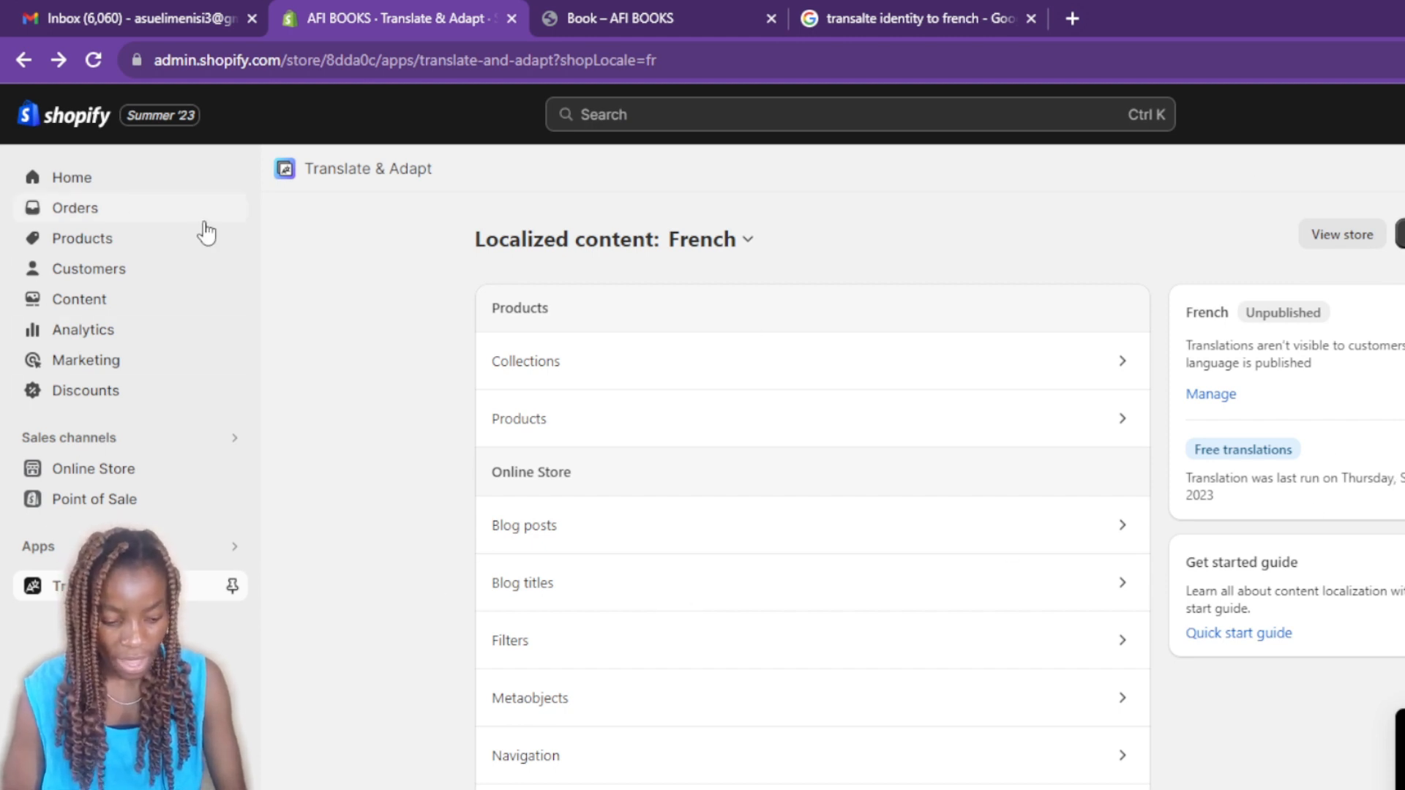
left_click(31, 64)
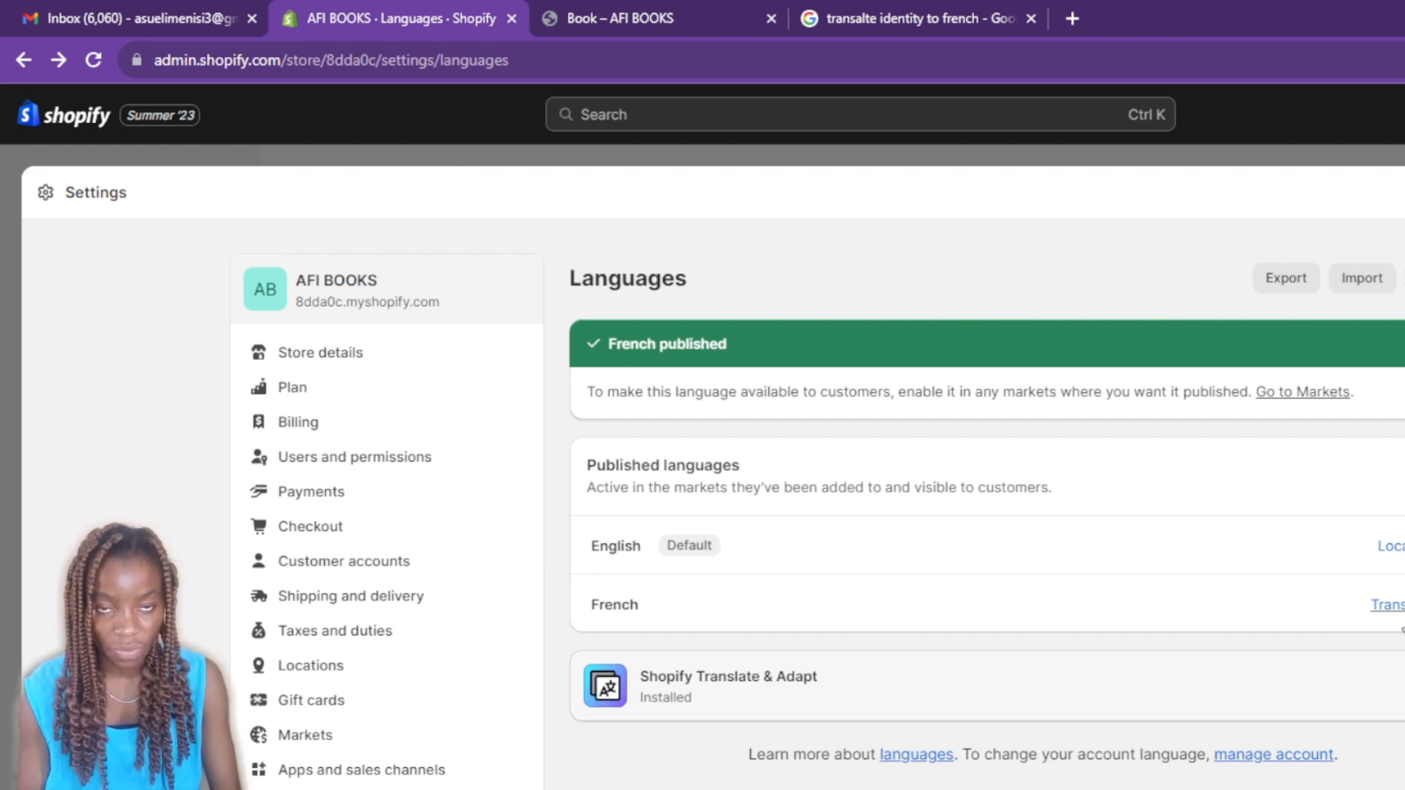
Check the French title and description of the Book product and switch the storefront preview from Français to English
left_click(1387, 605)
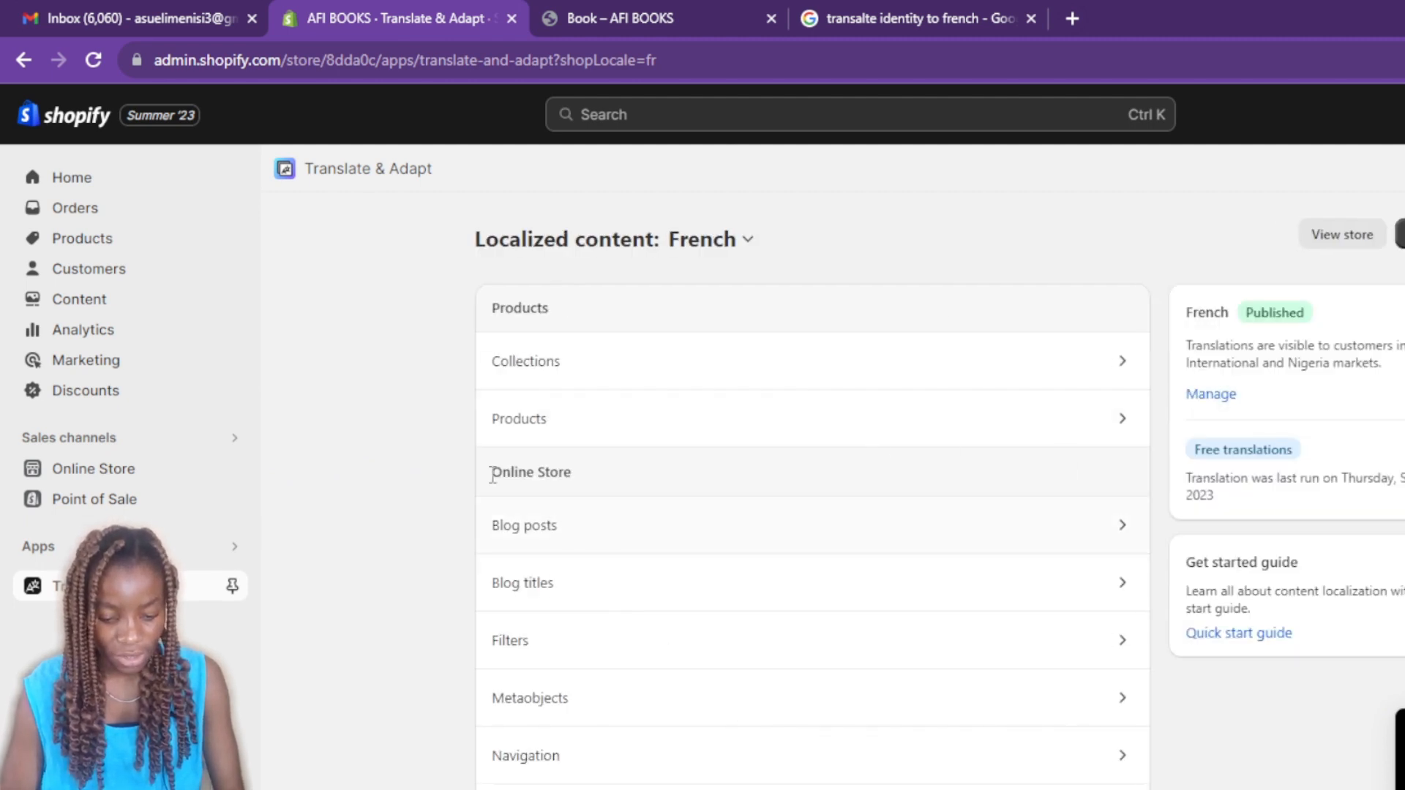
left_click(572, 430)
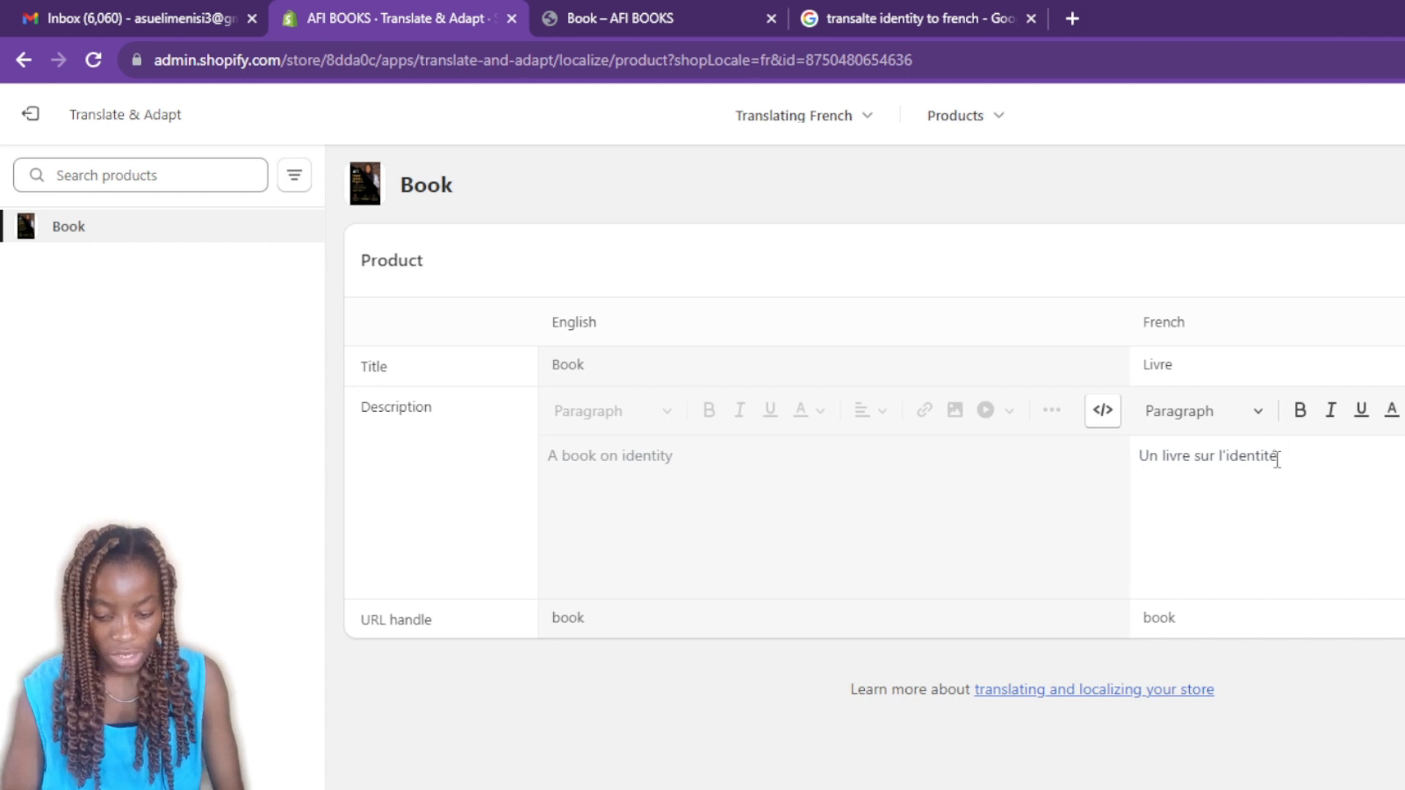
left_click(1282, 465)
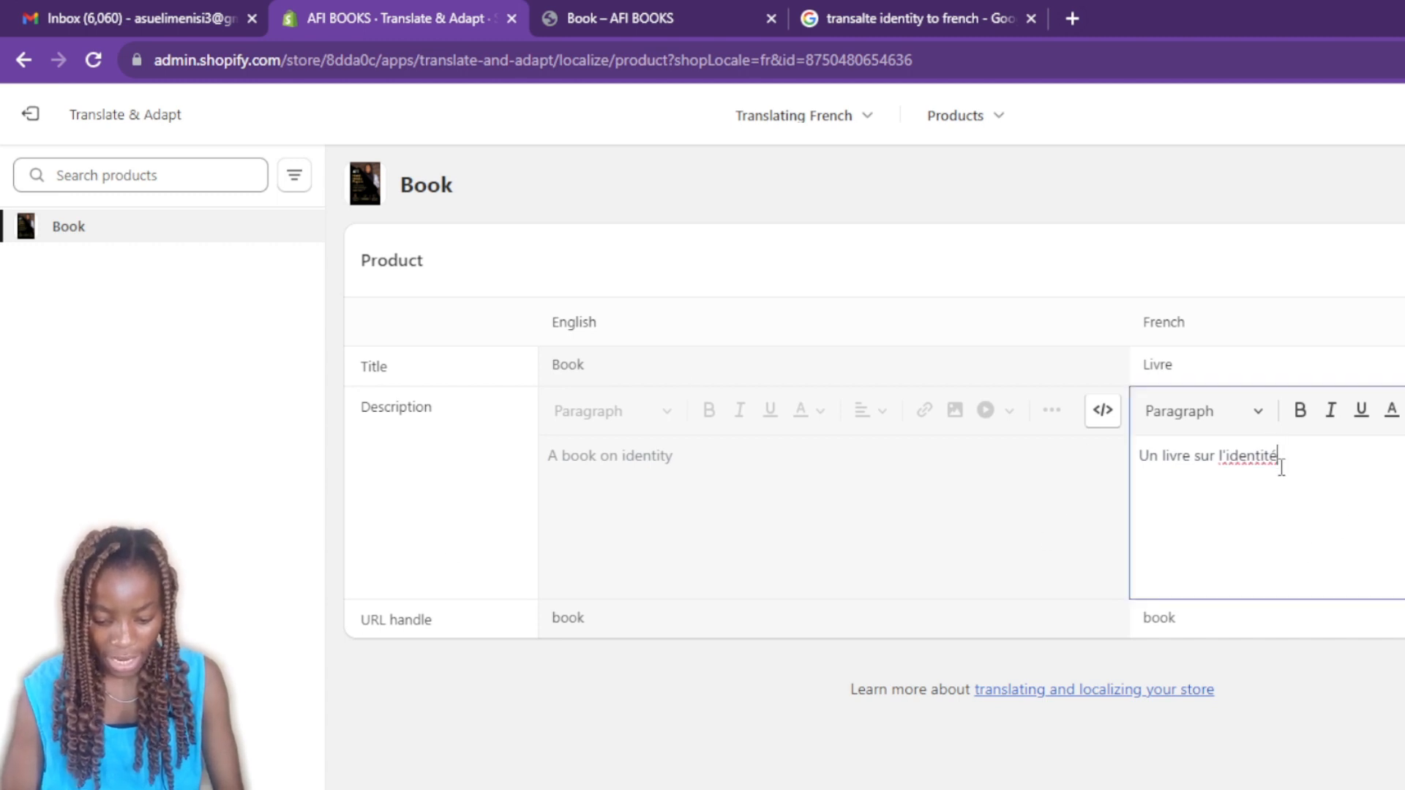
key("Left")
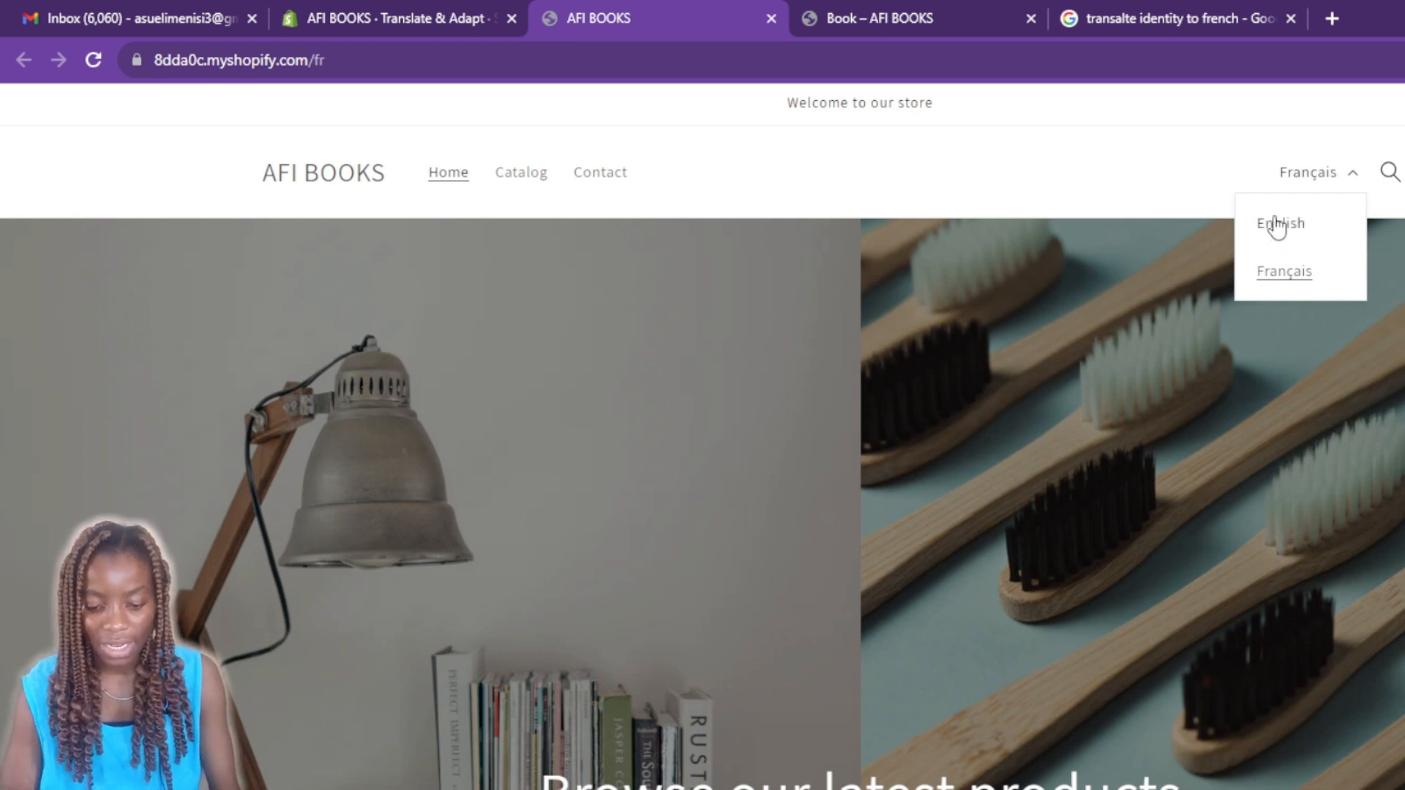
left_click(1277, 224)
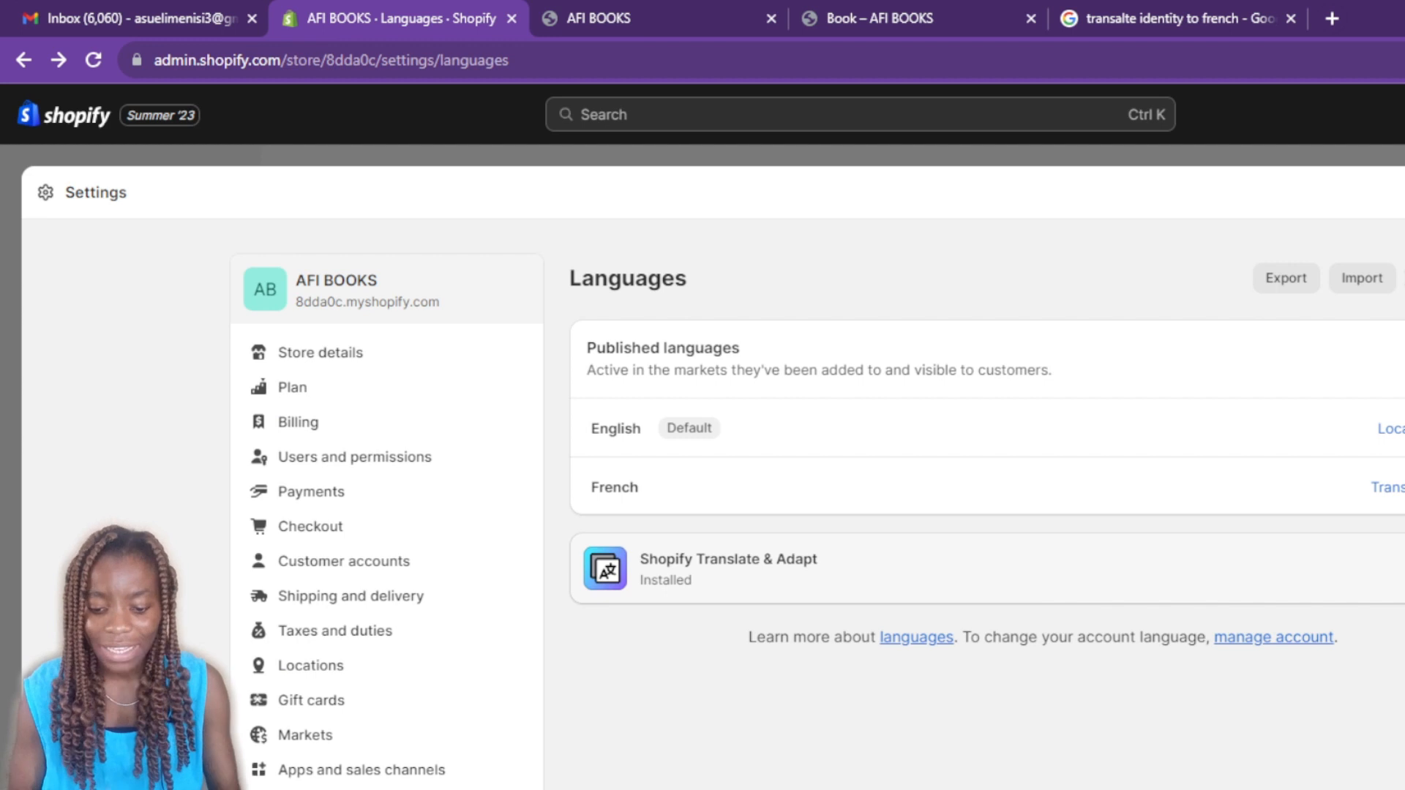
Add German as another store language in the language settings
left_click(1403, 278)
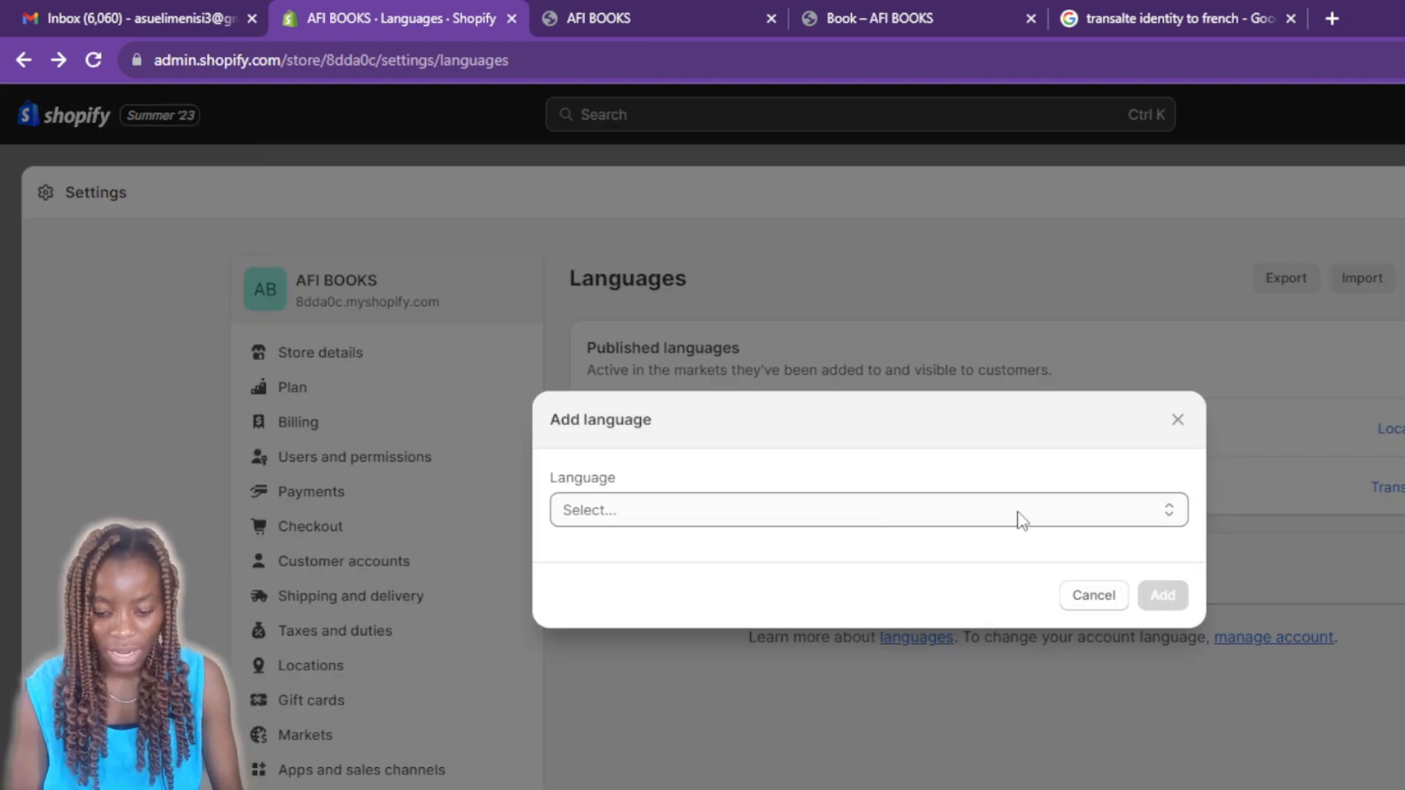
left_click(1022, 521)
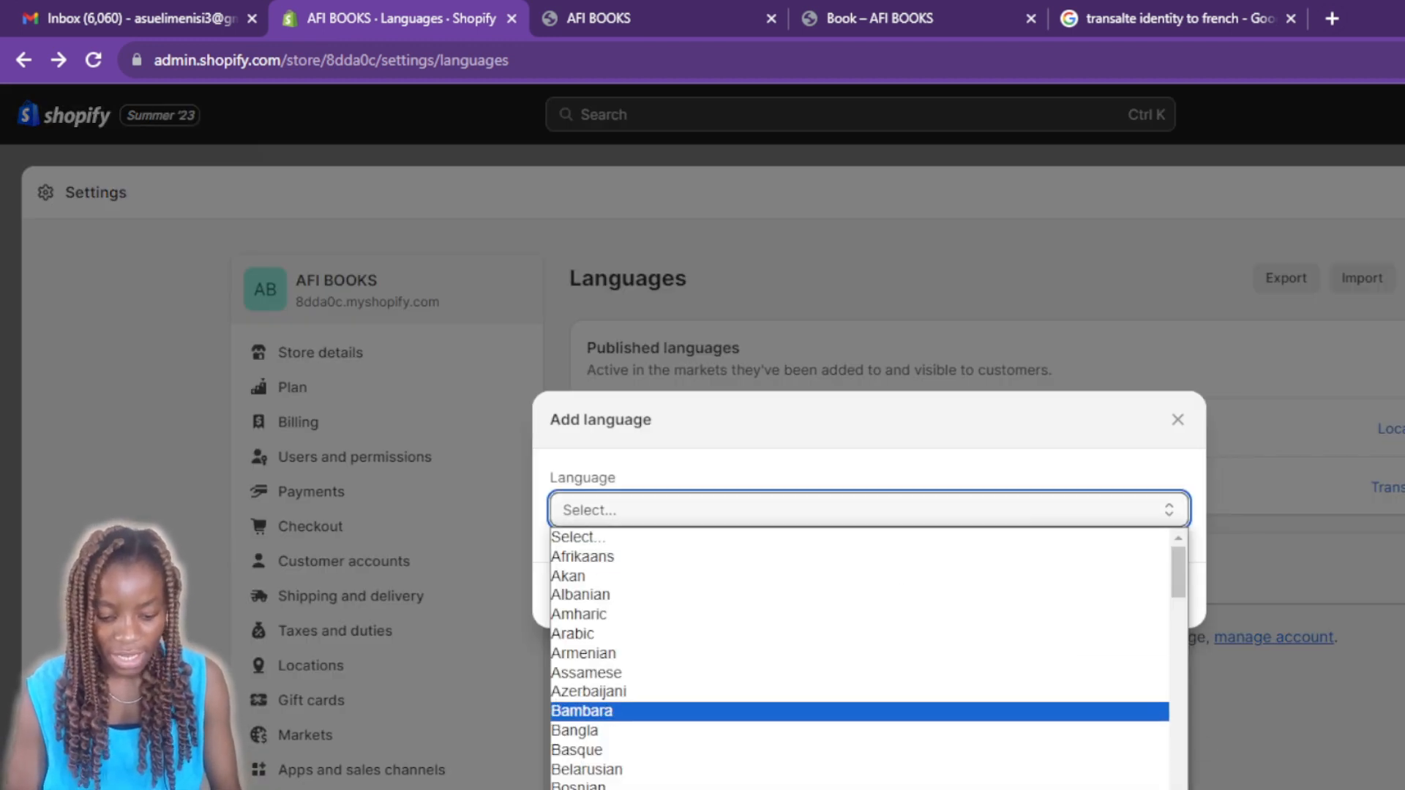
scroll(860, 659, "down", 5)
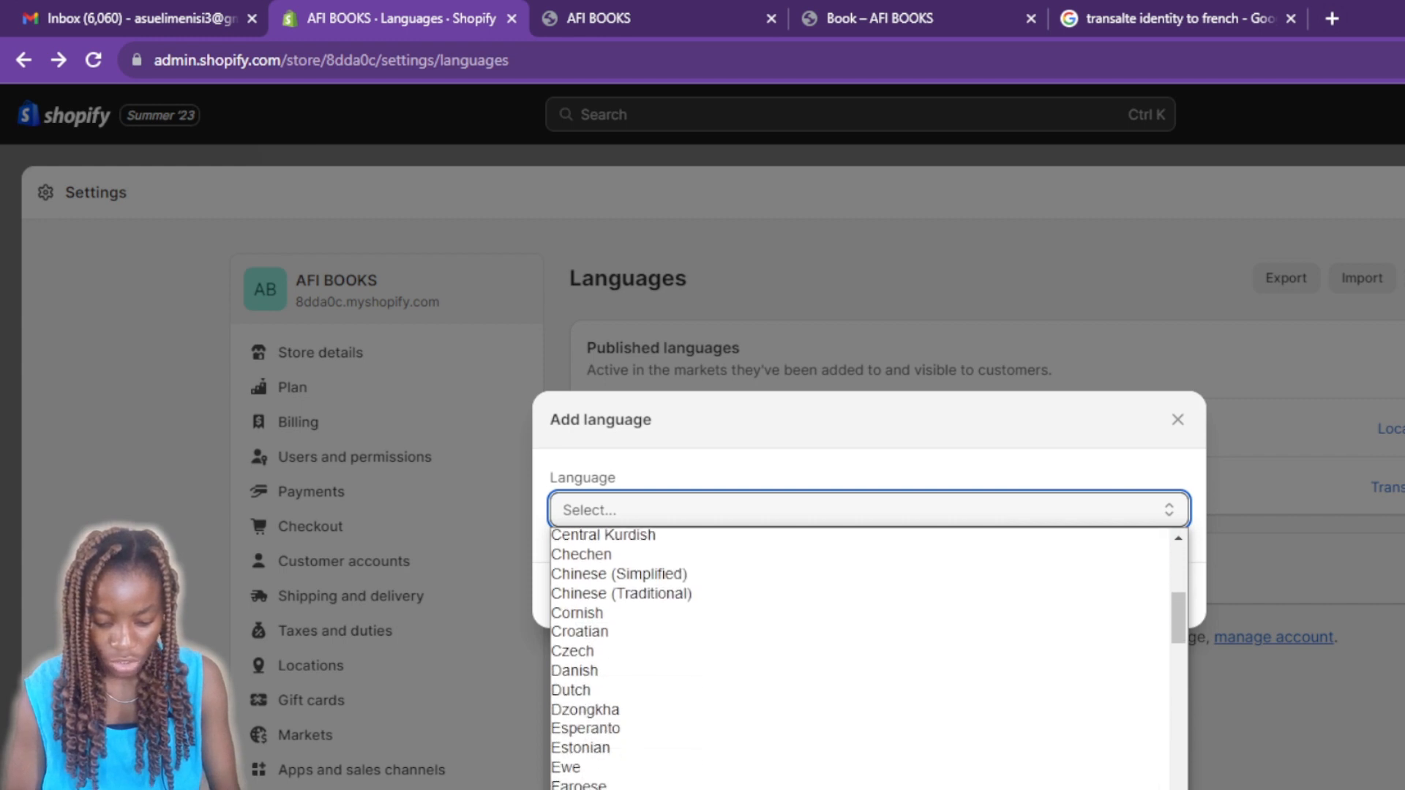
scroll(860, 658, "down", 1)
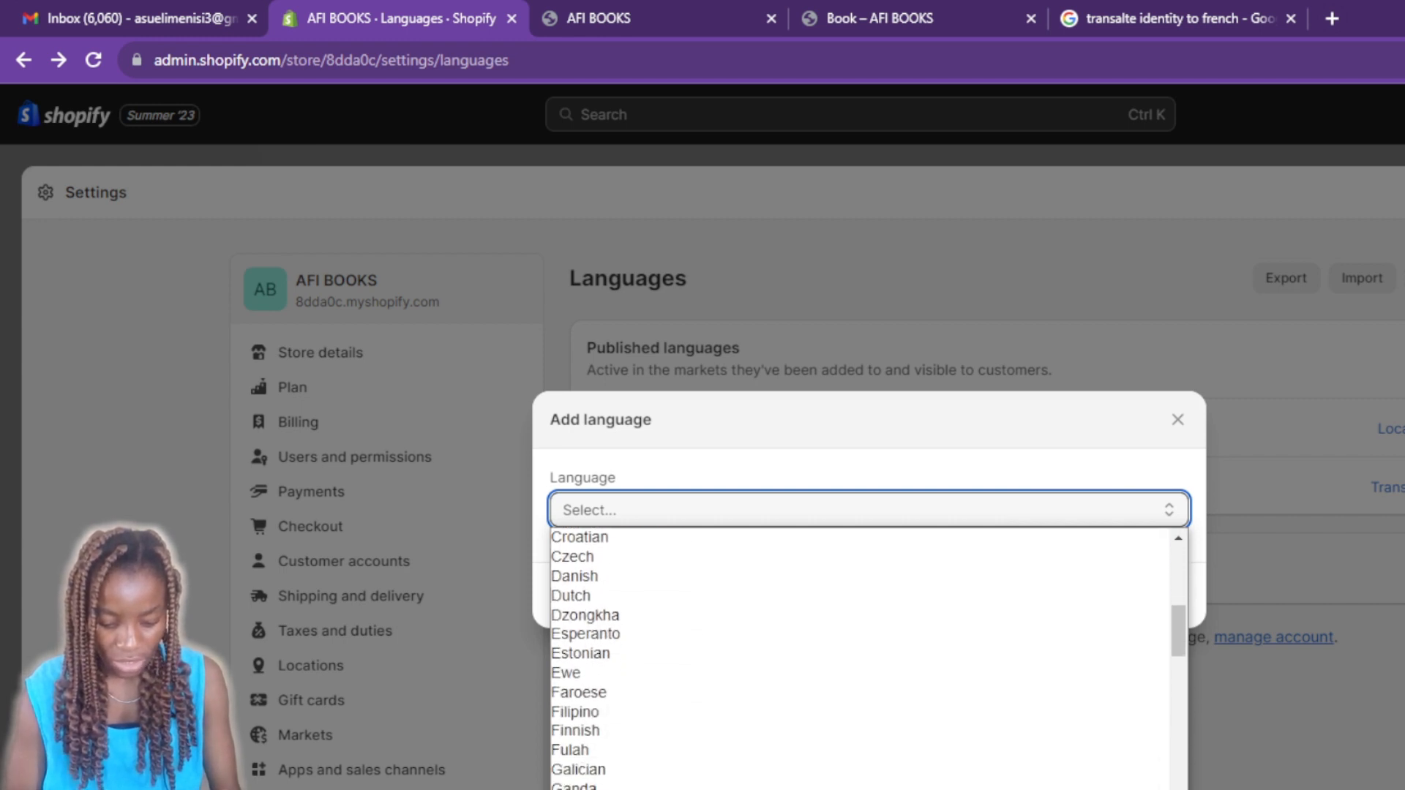
left_click(695, 789)
left_click(1164, 635)
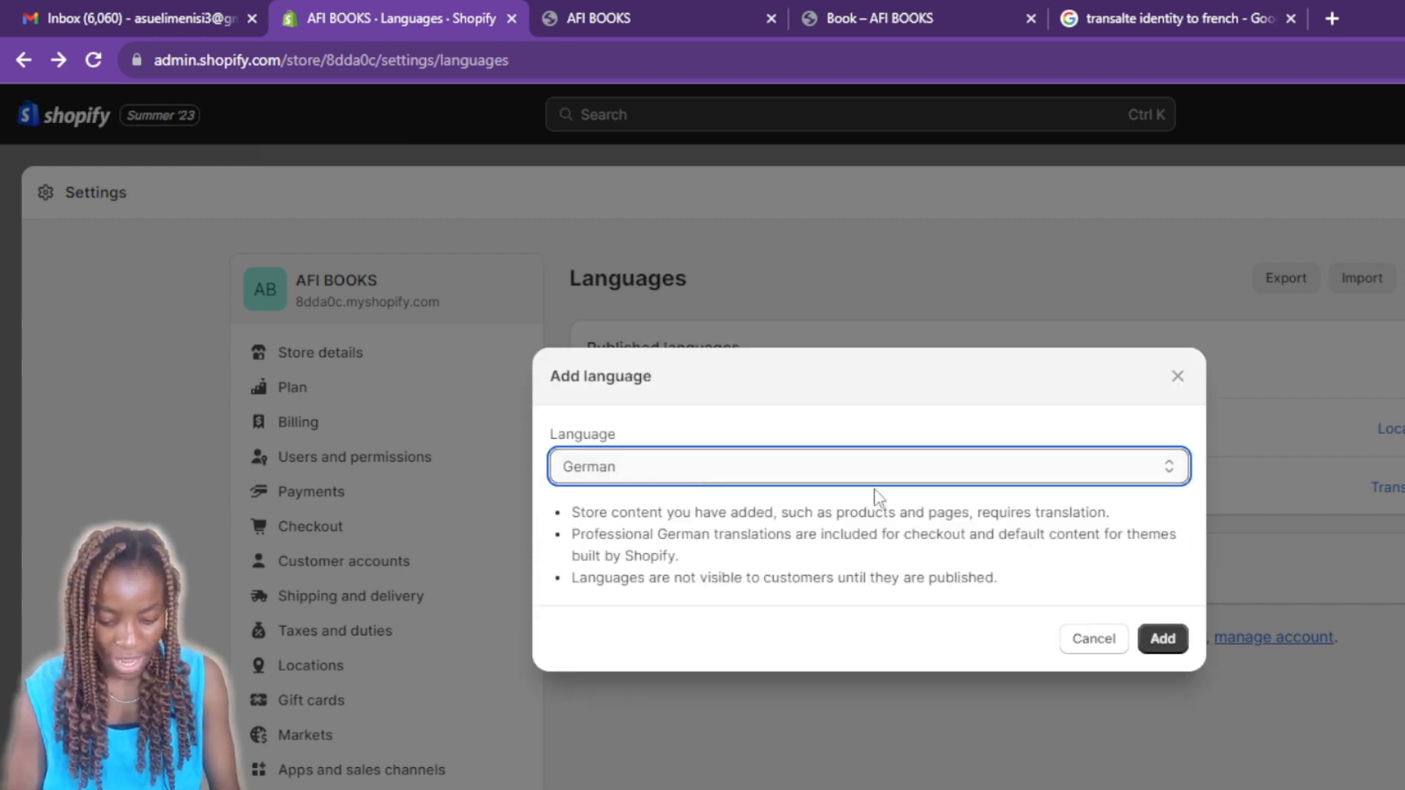
scroll(805, 475, "down", 3)
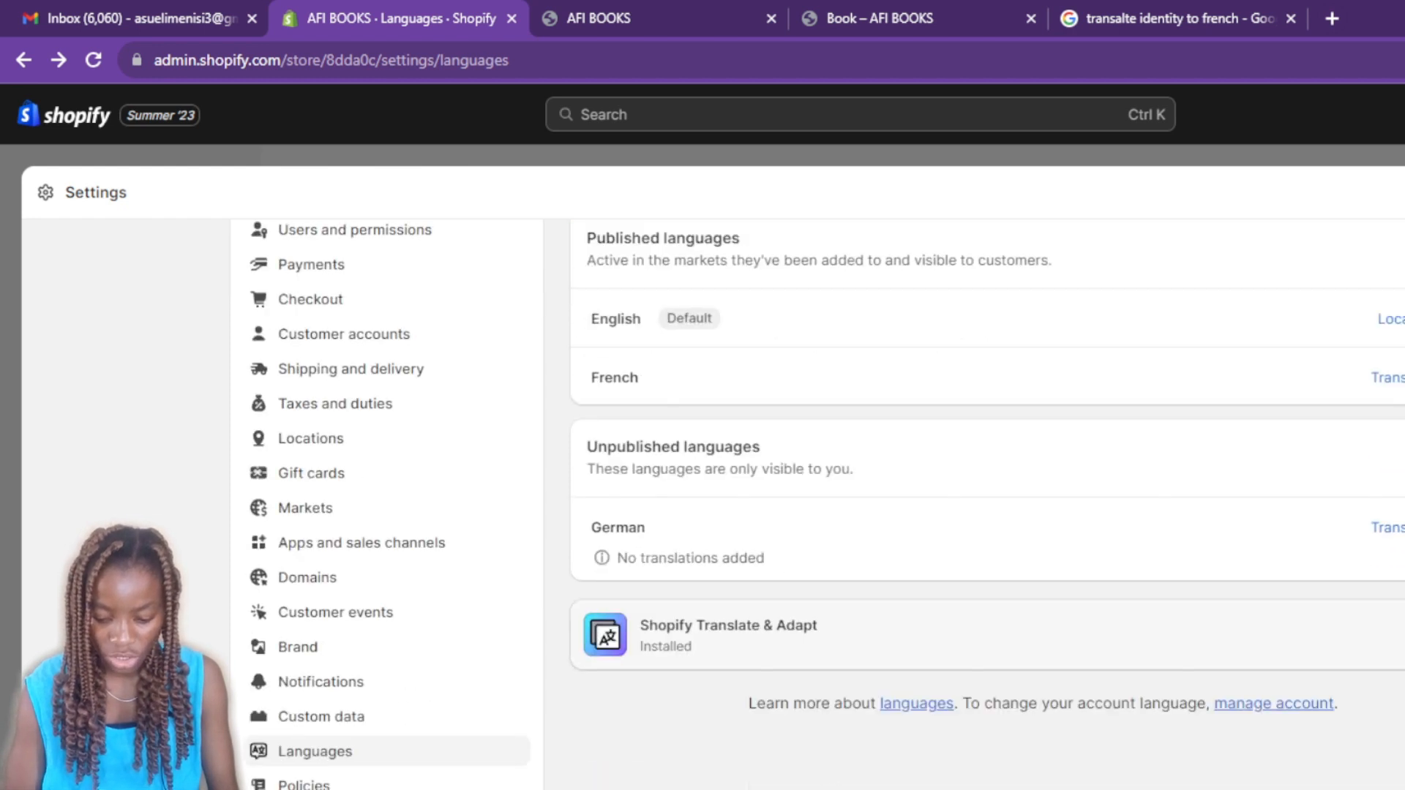